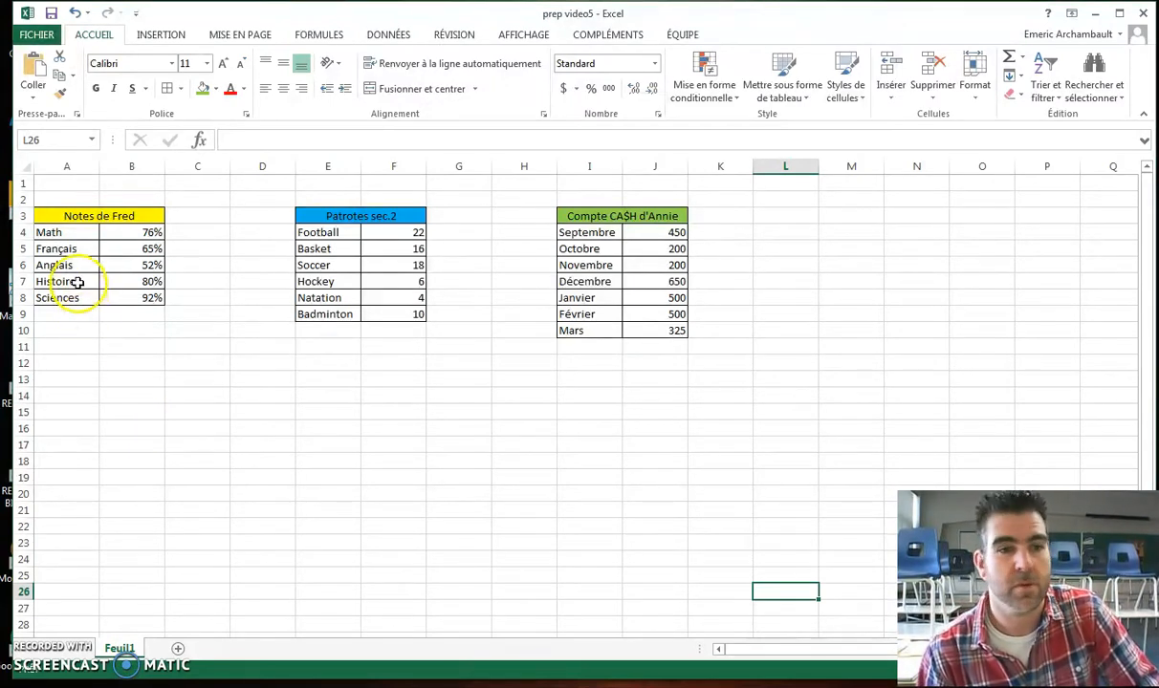
# Insert a 2D clustered column chart (Histogramme groupé) from the subjects and grades in A4:B8.
pyautogui.moveTo(73, 236); pyautogui.dragTo(124, 297)
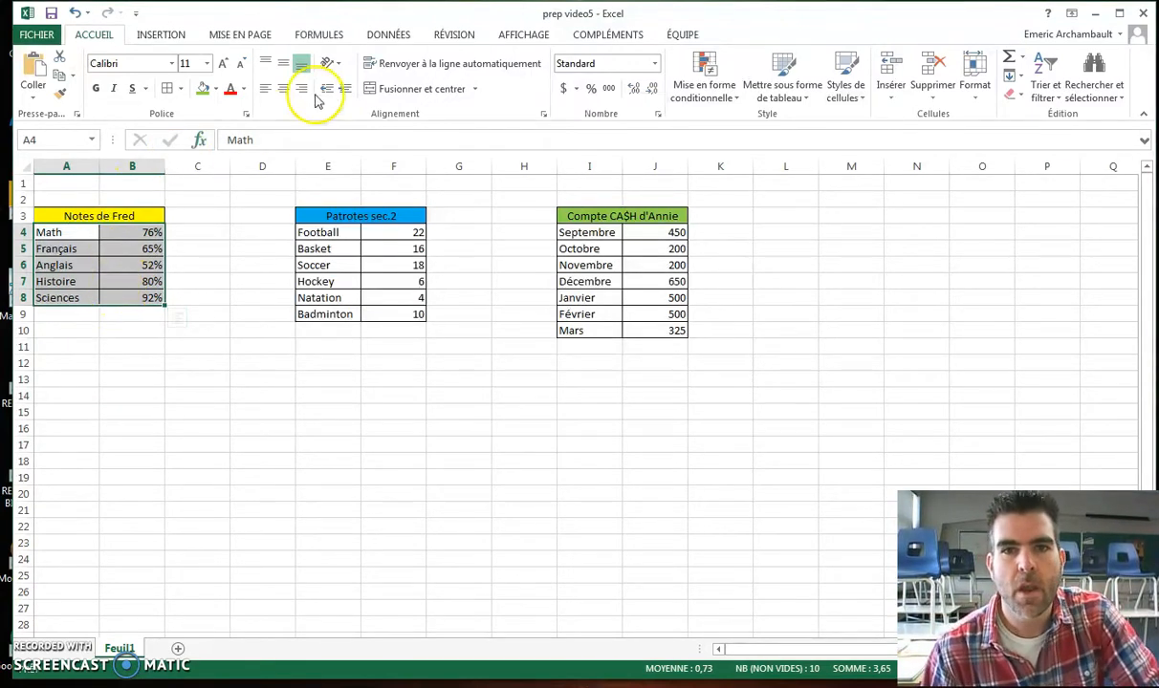
pyautogui.click(163, 35)
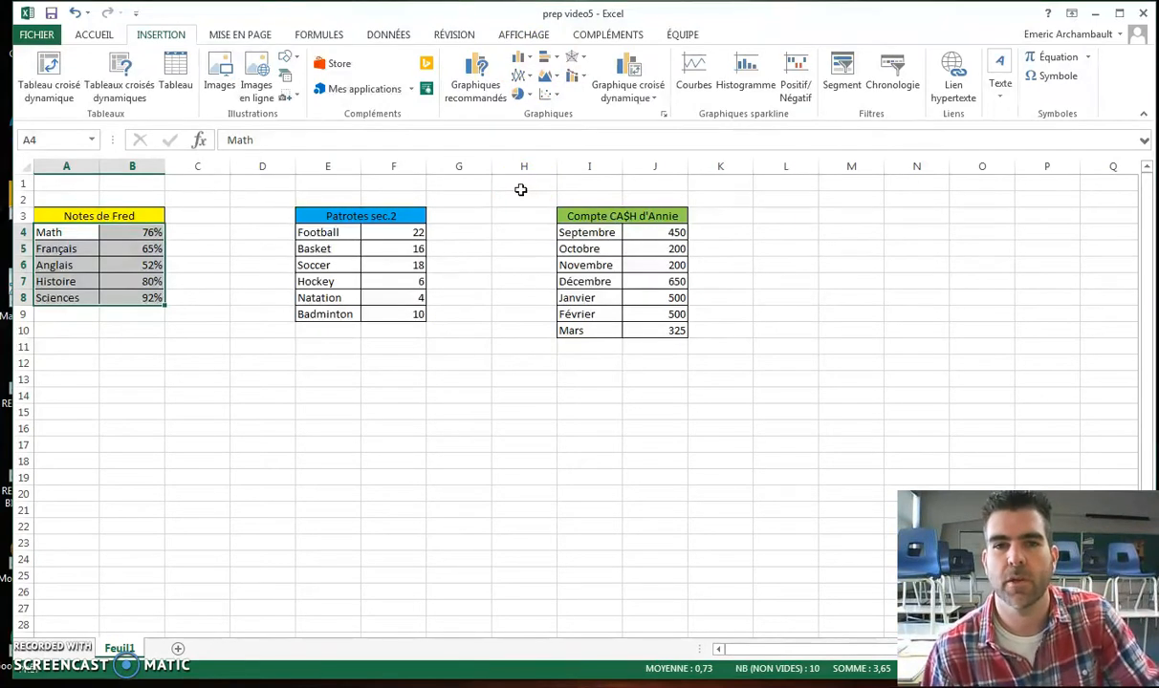
pyautogui.click(531, 59)
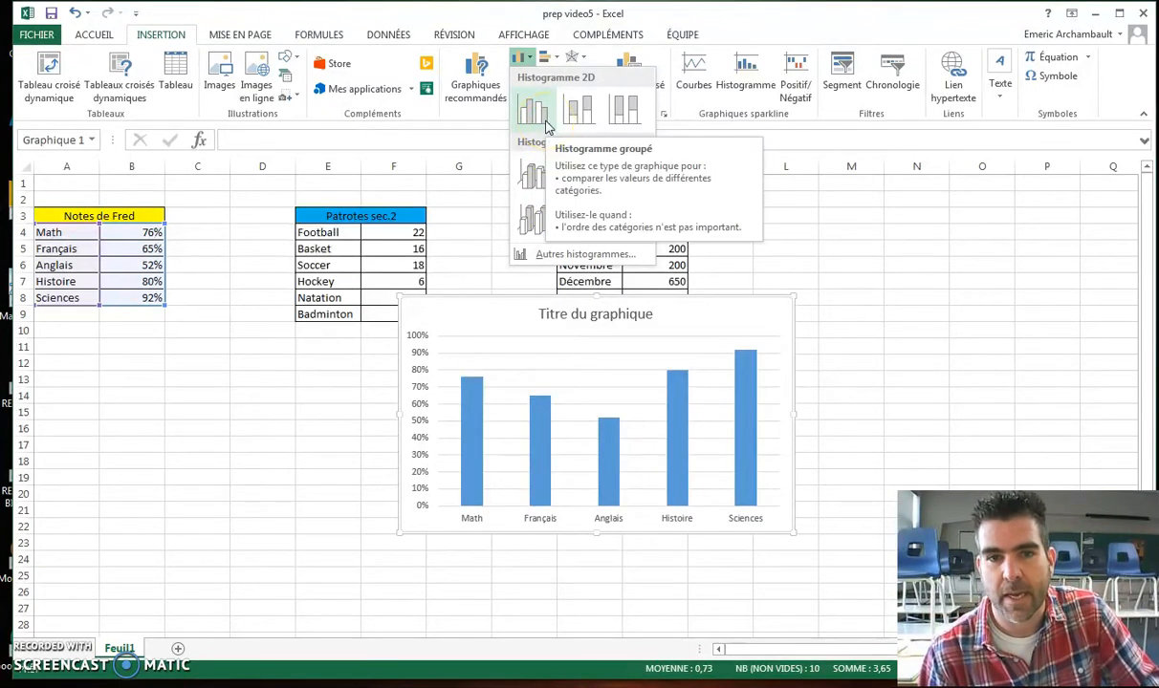
pyautogui.click(590, 120)
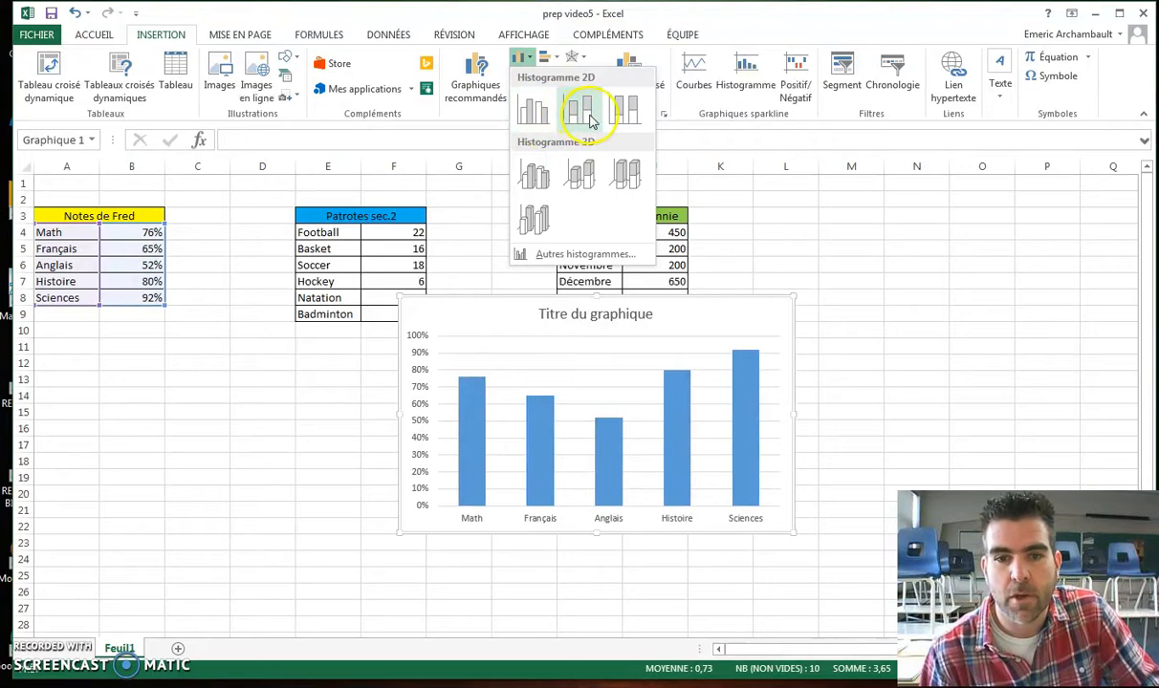
pyautogui.click(541, 115)
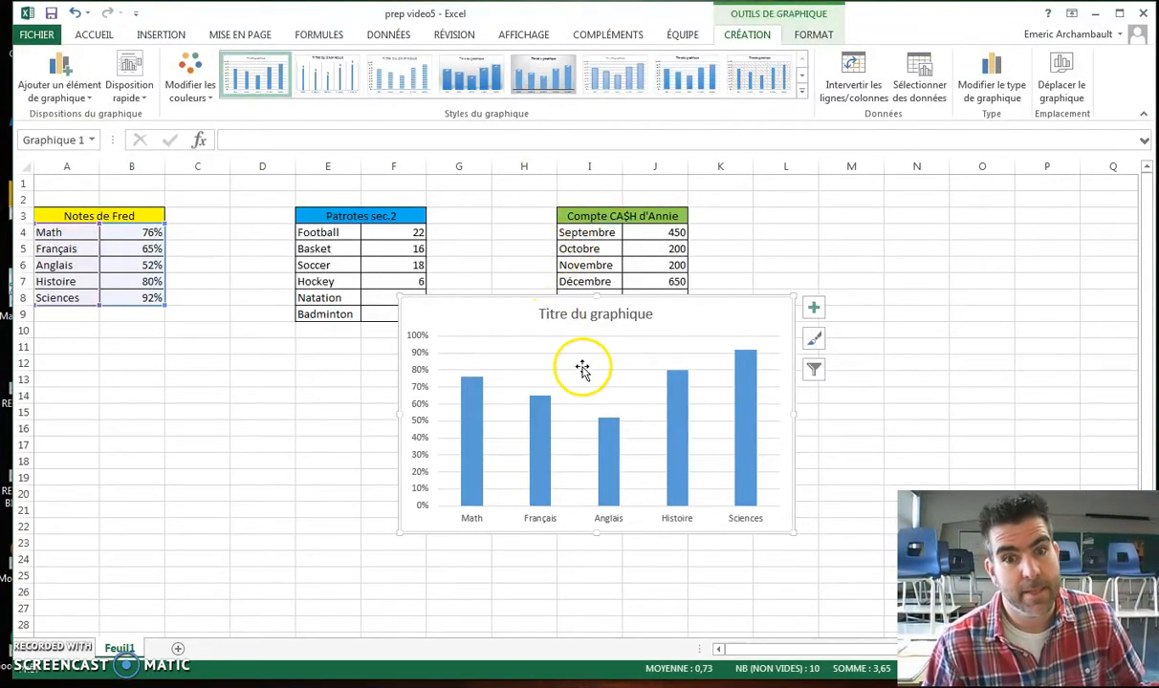
# Move the chart below the three data tables so that it no longer covers them.
pyautogui.click(536, 363)
pyautogui.moveTo(468, 417)
pyautogui.mouseDown()
pyautogui.moveTo(548, 345)
pyautogui.moveTo(562, 352)
pyautogui.mouseUp()
pyautogui.moveTo(695, 309); pyautogui.dragTo(497, 370)
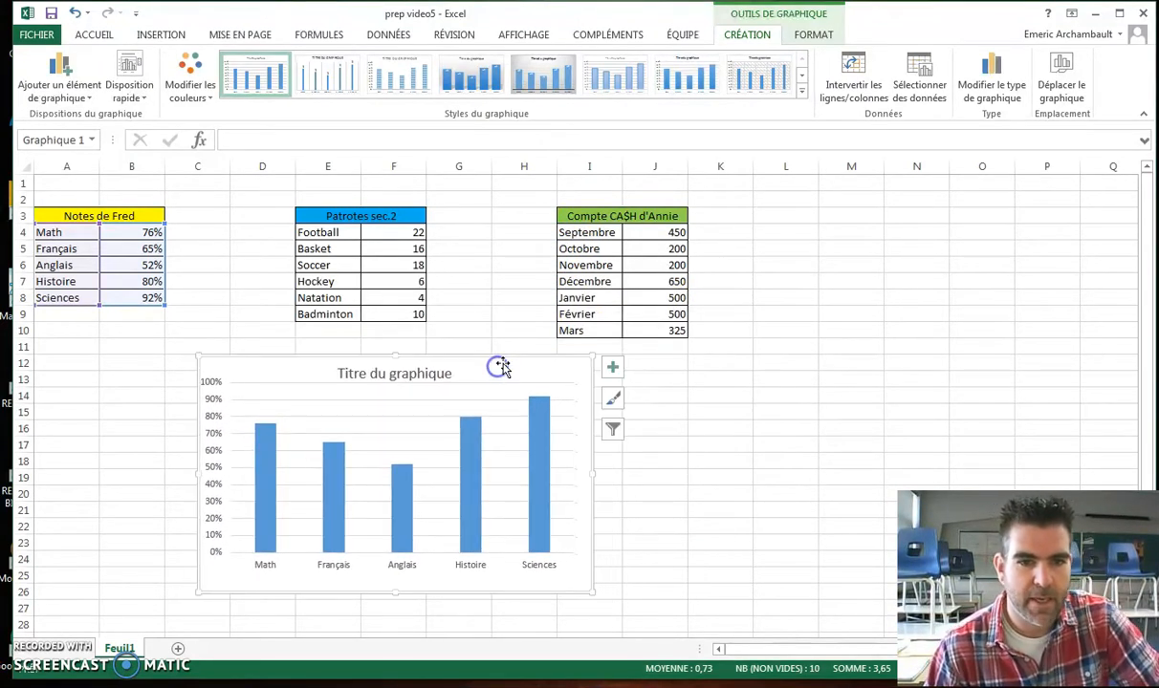
# Replace the placeholder chart title with the same text as the yellow heading of the grades table.
pyautogui.click(422, 370)
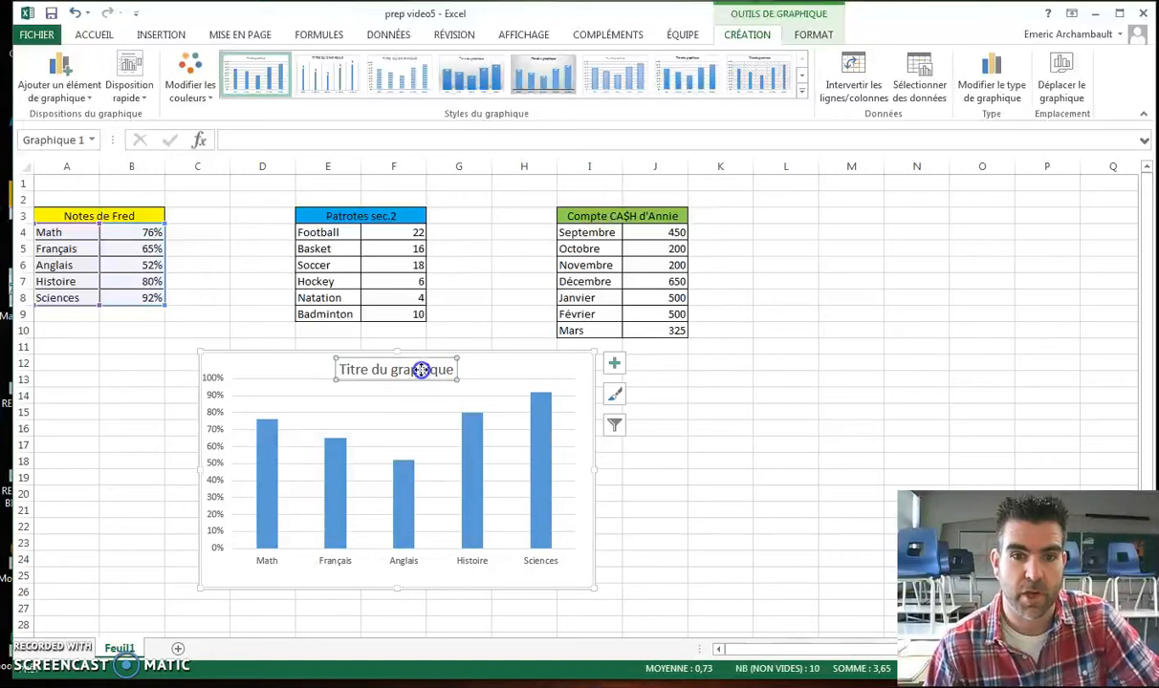
pyautogui.moveTo(455, 370); pyautogui.dragTo(340, 373)
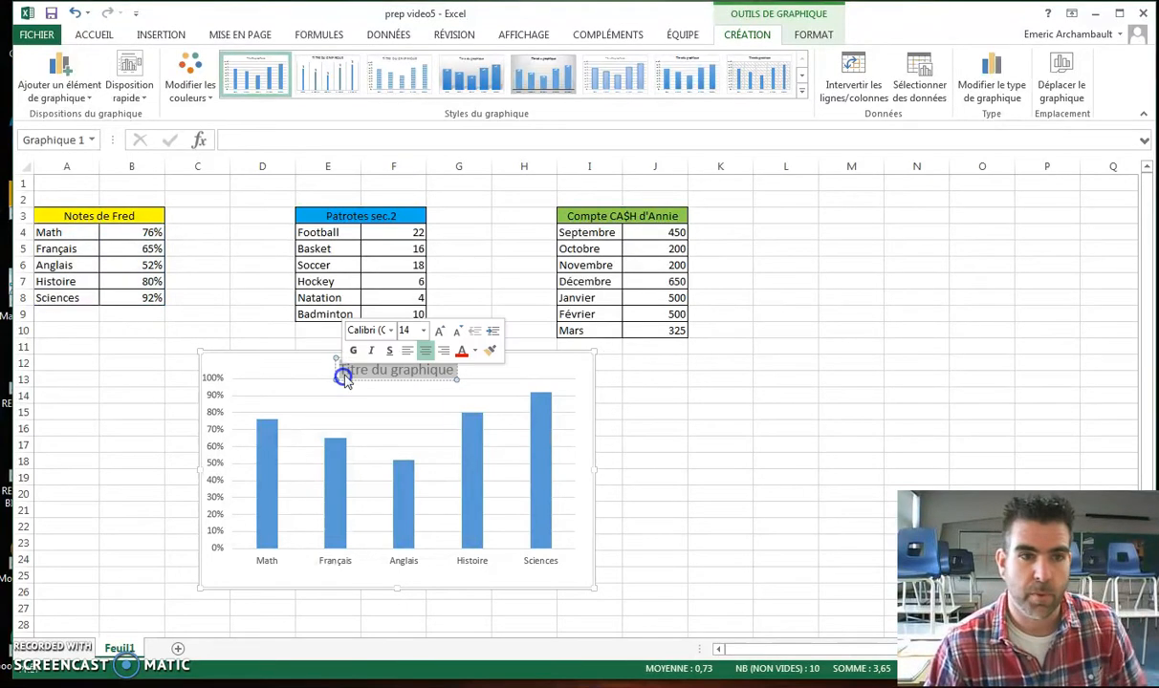
pyautogui.write('Notes de')
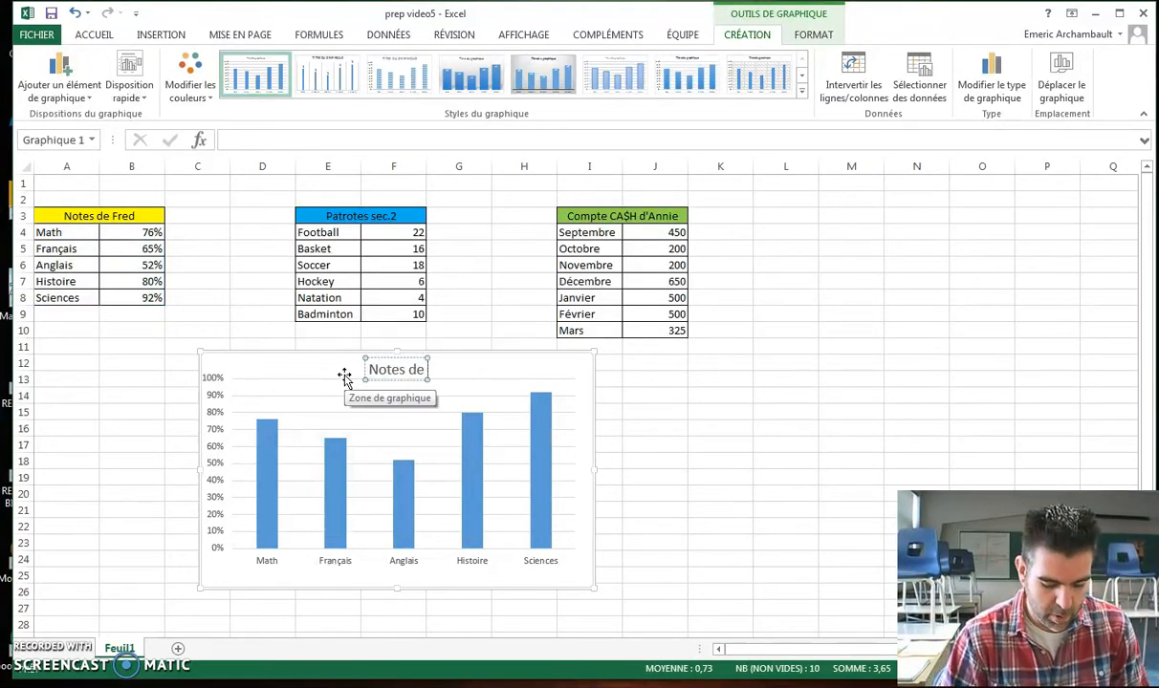
pyautogui.write(' Fred')
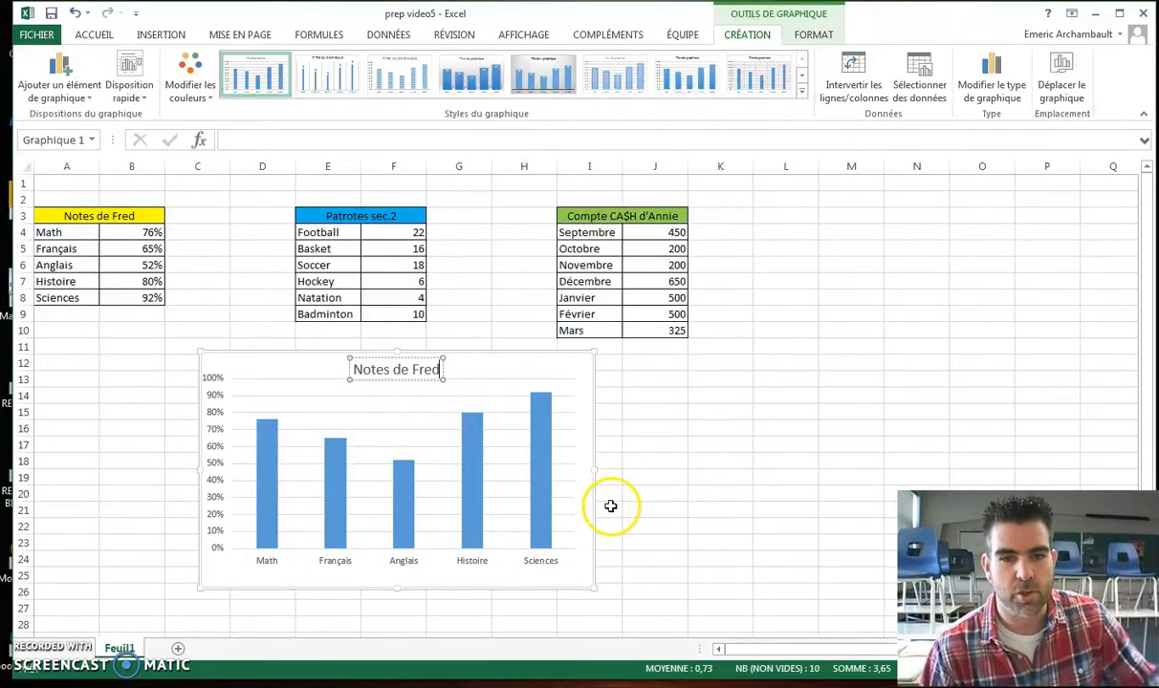
pyautogui.click(609, 436)
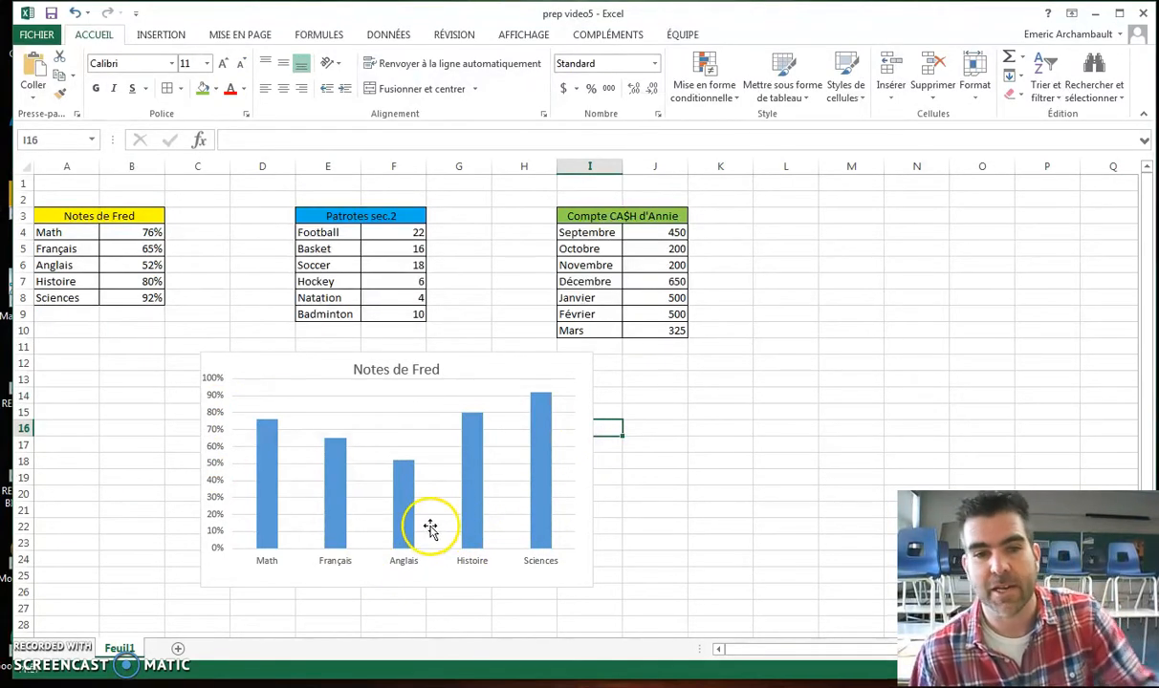
# Add axis titles (Titres des axes) to the chart for both the primary horizontal and primary vertical axes.
pyautogui.click(472, 481)
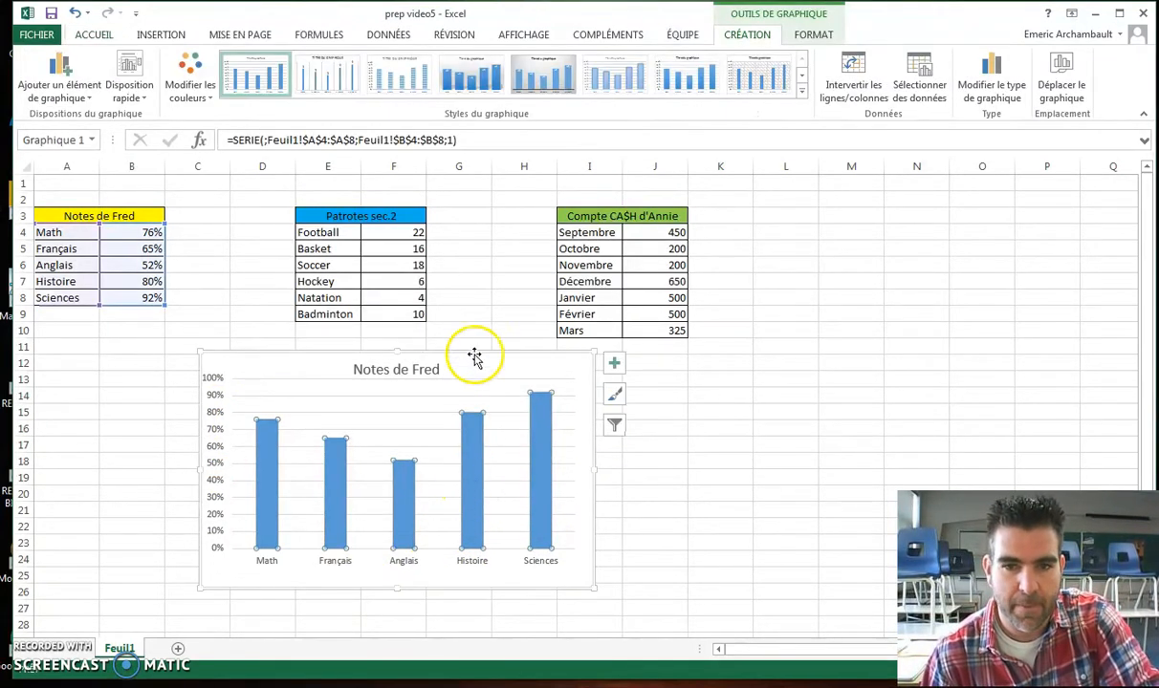
pyautogui.click(616, 367)
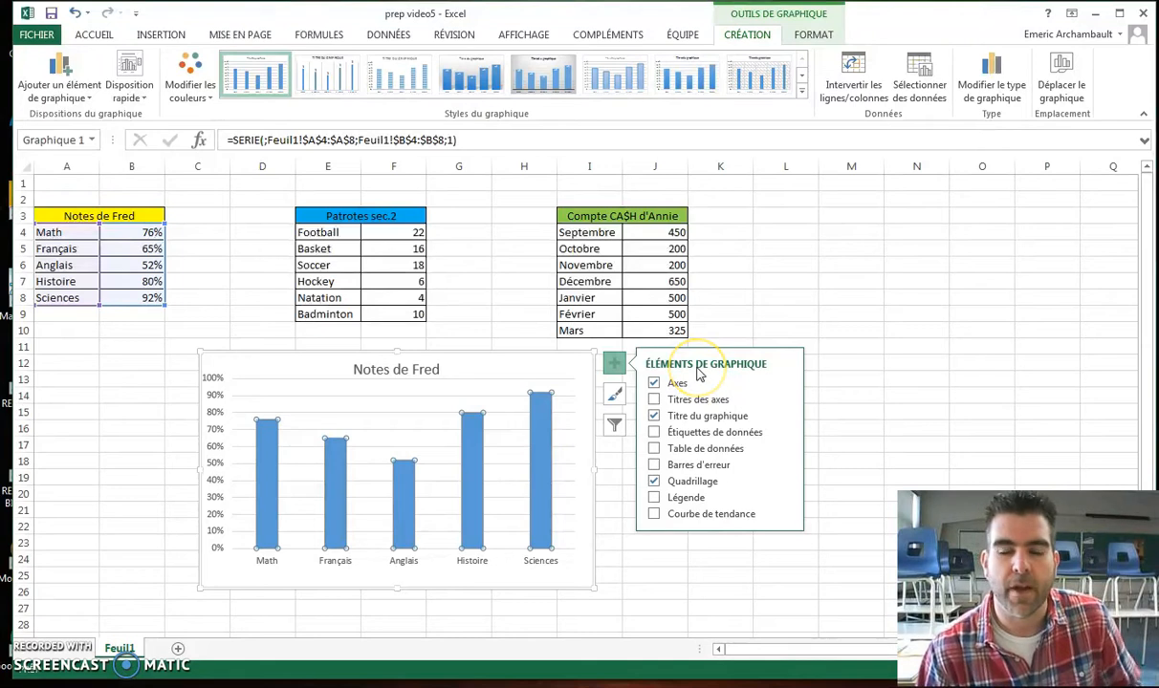
pyautogui.click(655, 401)
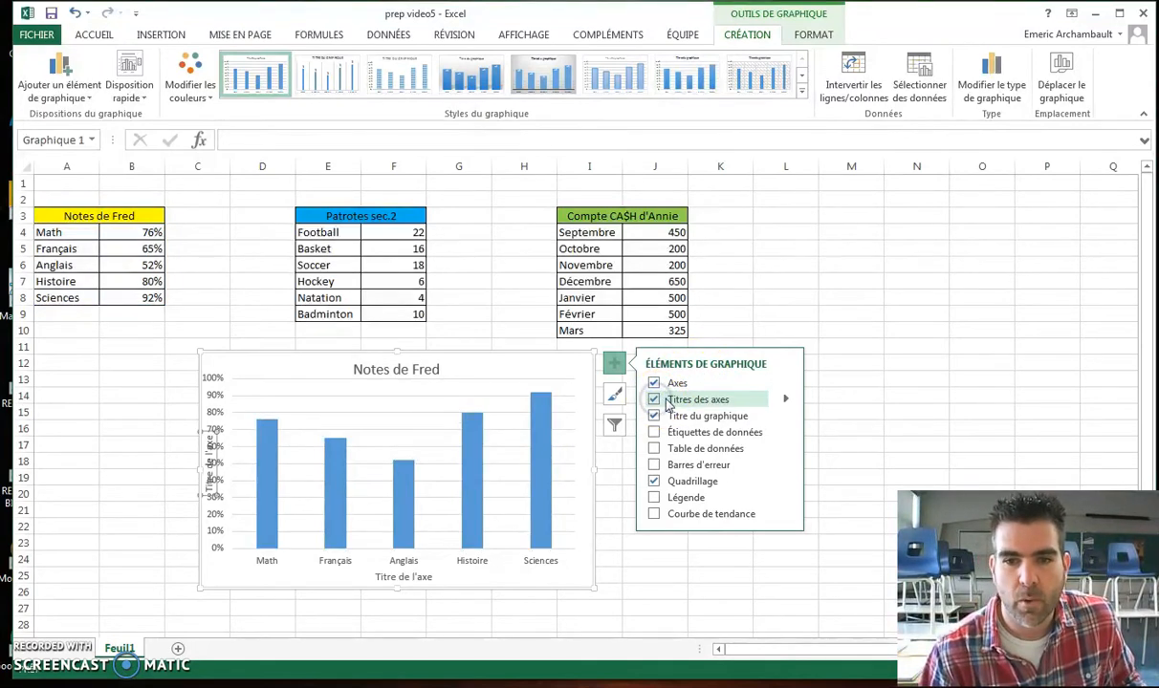
pyautogui.click(786, 399)
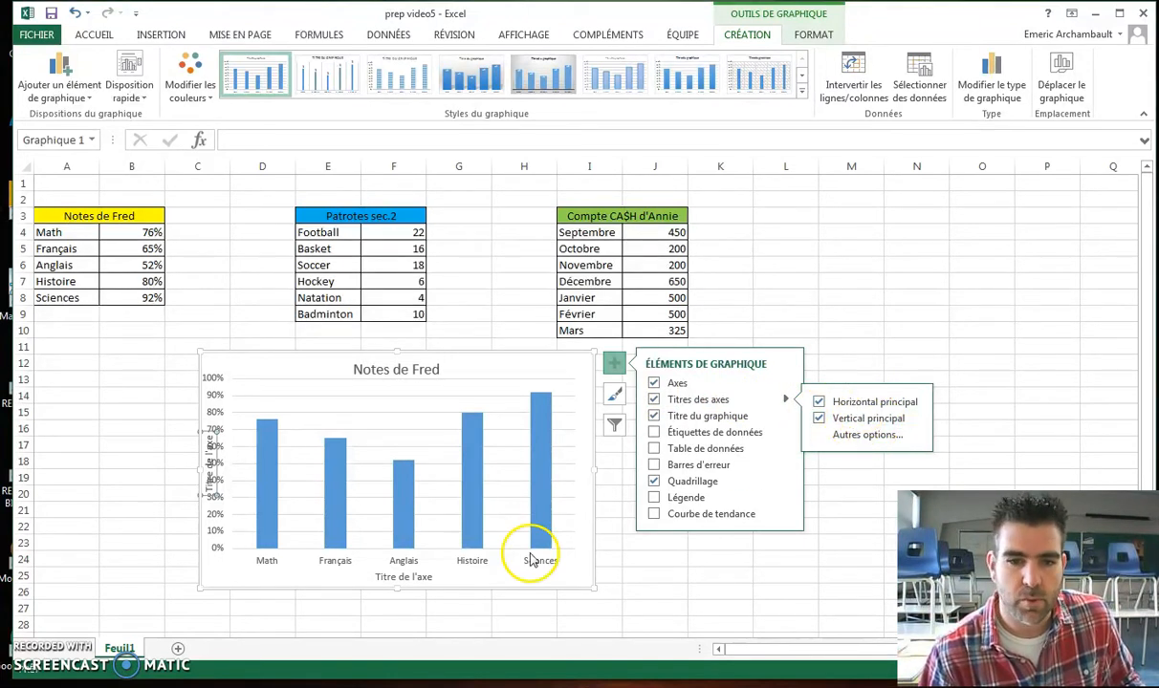
# Change the horizontal axis title to "Matières".
pyautogui.click(418, 577)
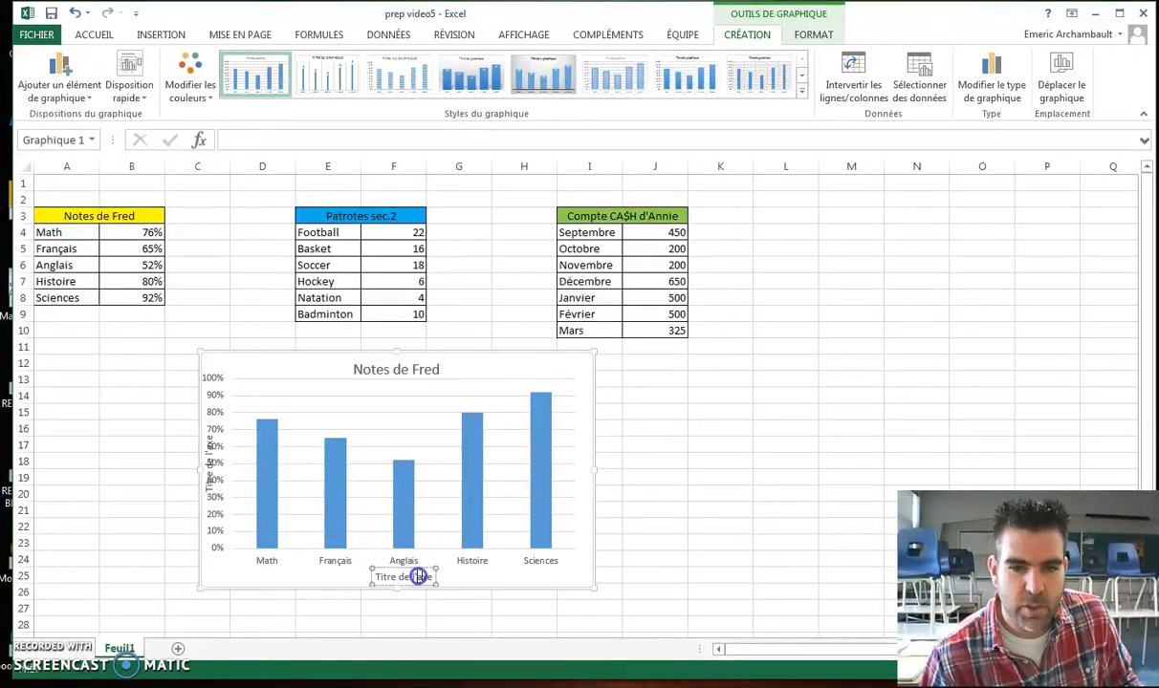
pyautogui.moveTo(429, 578); pyautogui.dragTo(376, 577)
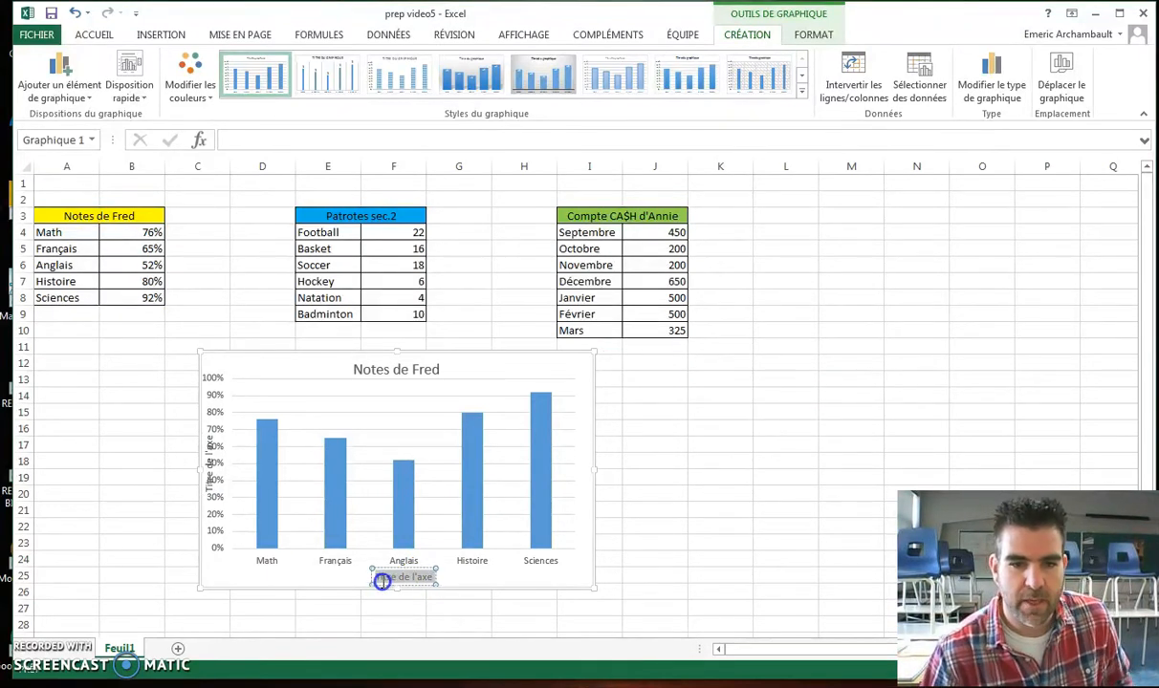
pyautogui.write('Matiè')
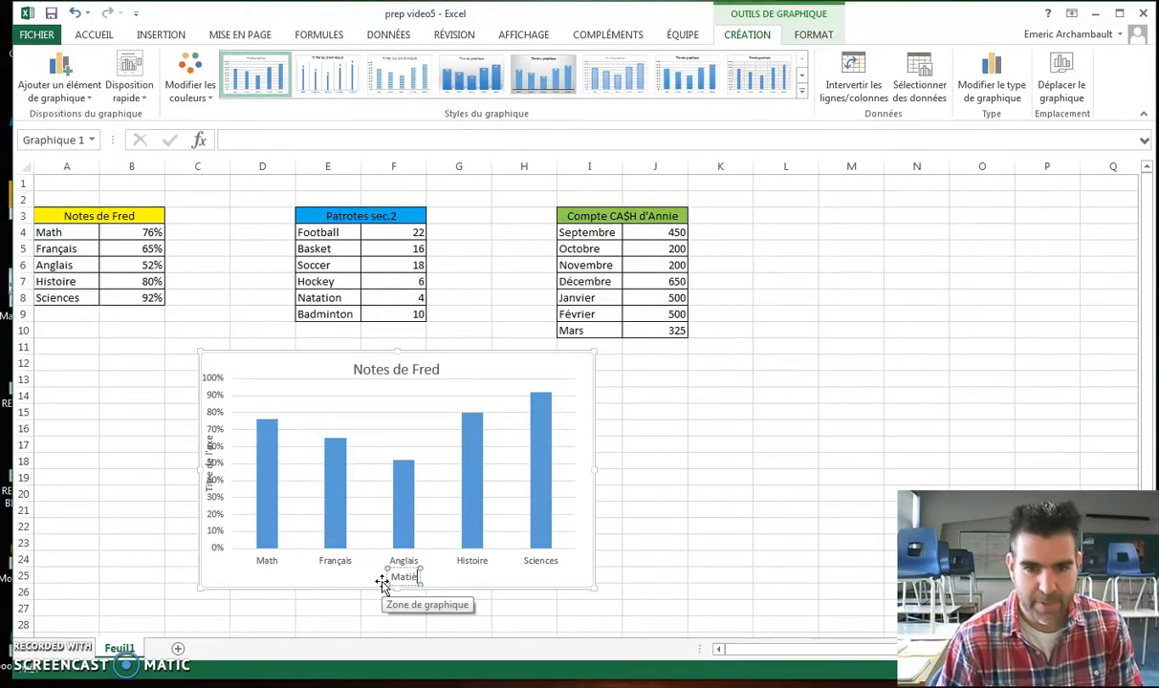
pyautogui.write('res')
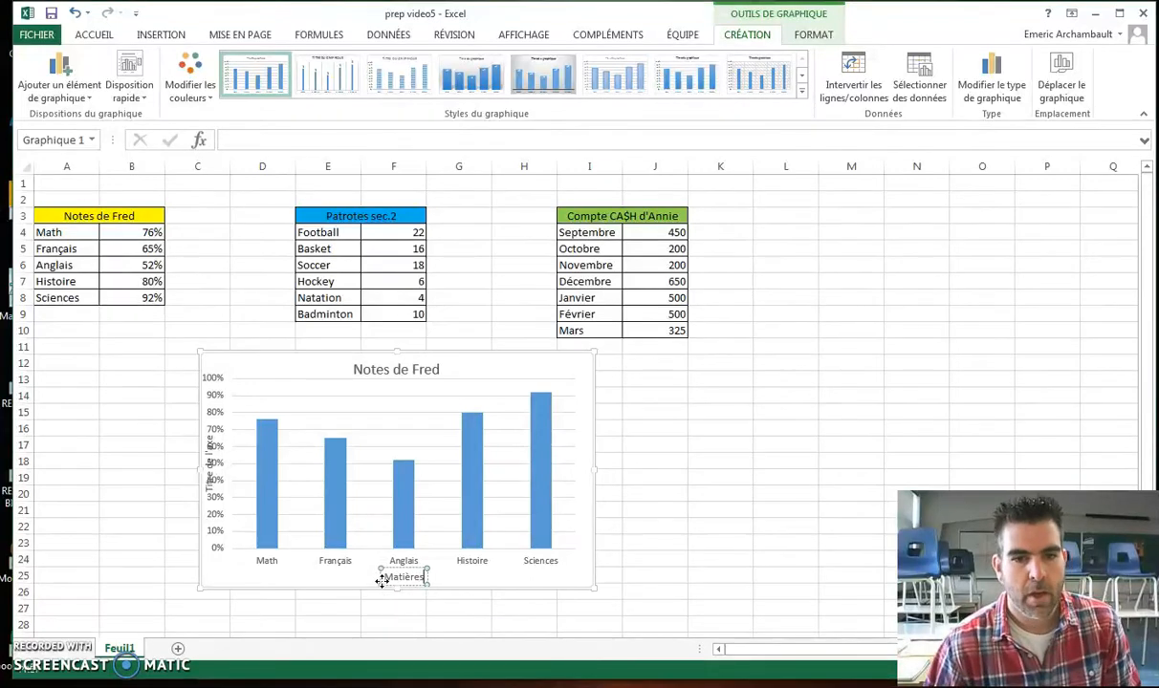
# Widen the chart on both sides and shift its plot area so the vertical axis title clears the percentage labels.
pyautogui.moveTo(198, 466); pyautogui.dragTo(174, 467)
pyautogui.click(191, 458)
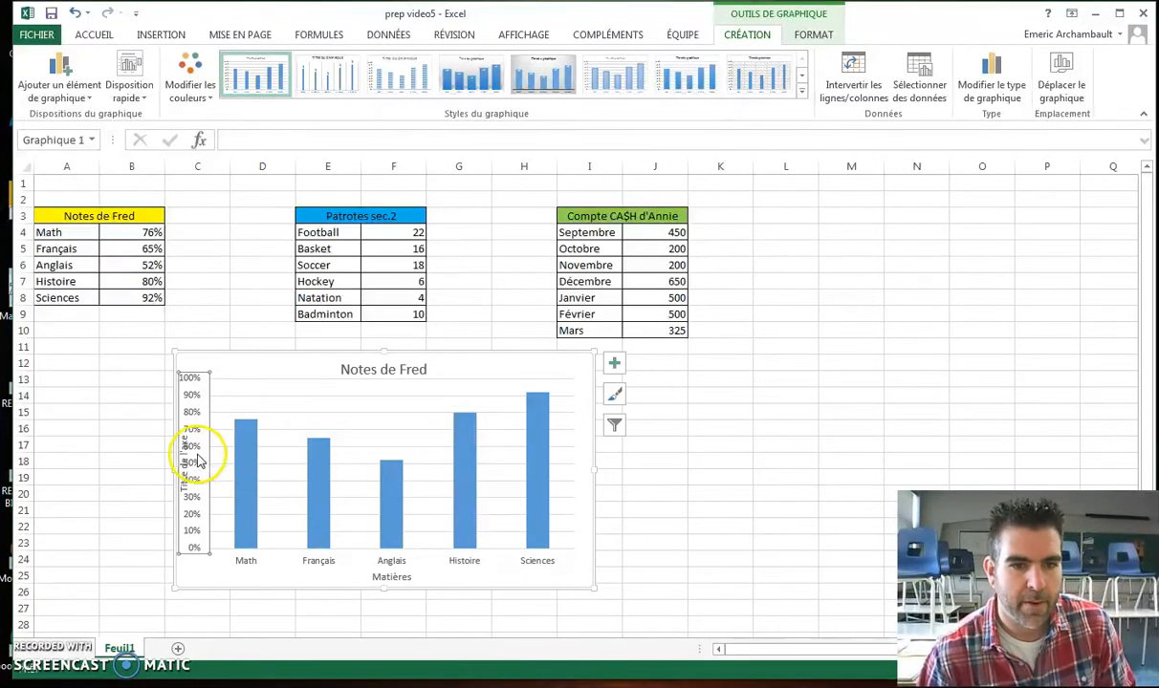
pyautogui.click(196, 378)
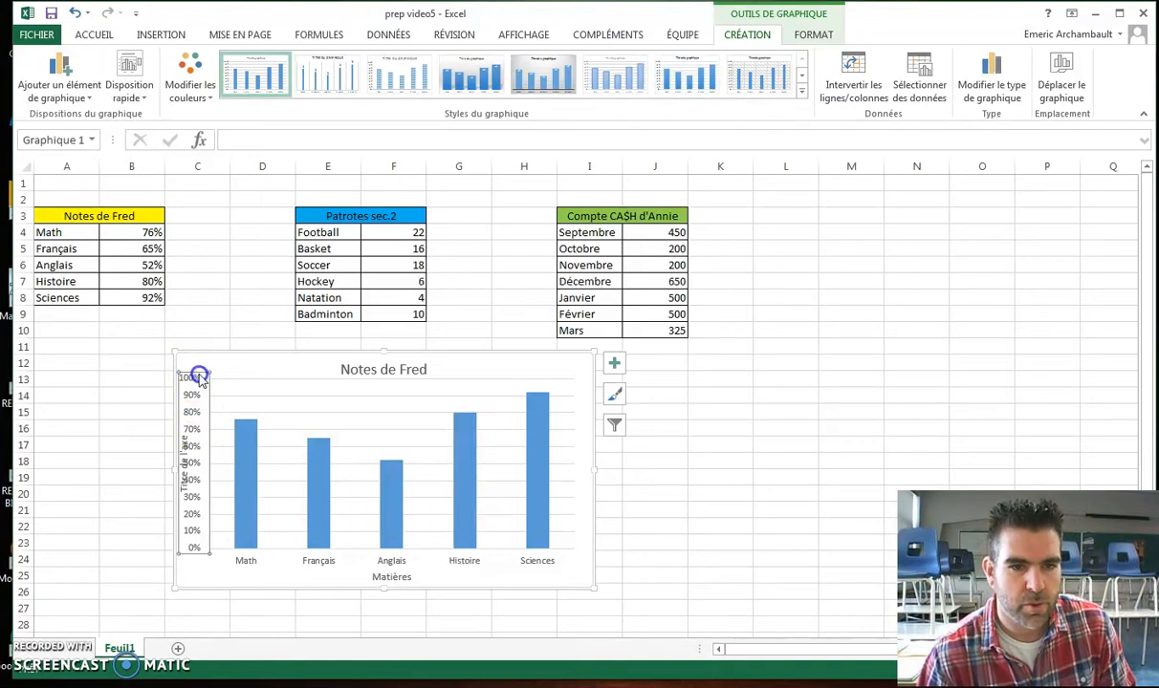
pyautogui.click(184, 462)
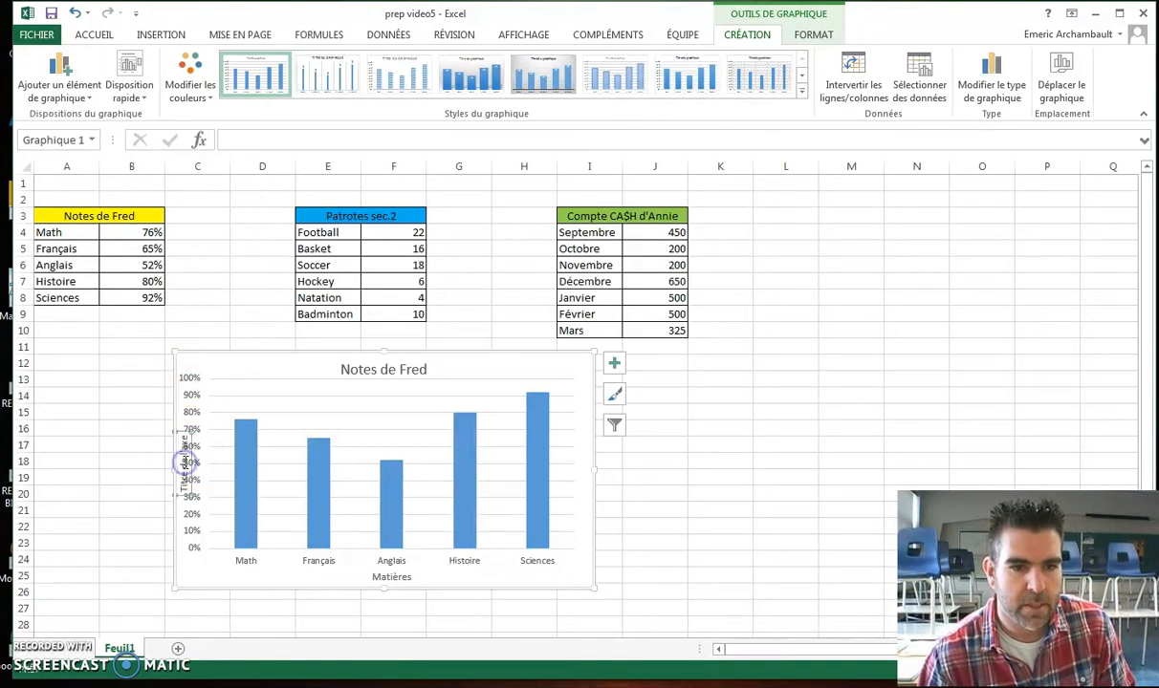
pyautogui.click(425, 395)
pyautogui.moveTo(418, 391); pyautogui.dragTo(436, 392)
pyautogui.click(592, 461)
pyautogui.moveTo(594, 590); pyautogui.dragTo(625, 589)
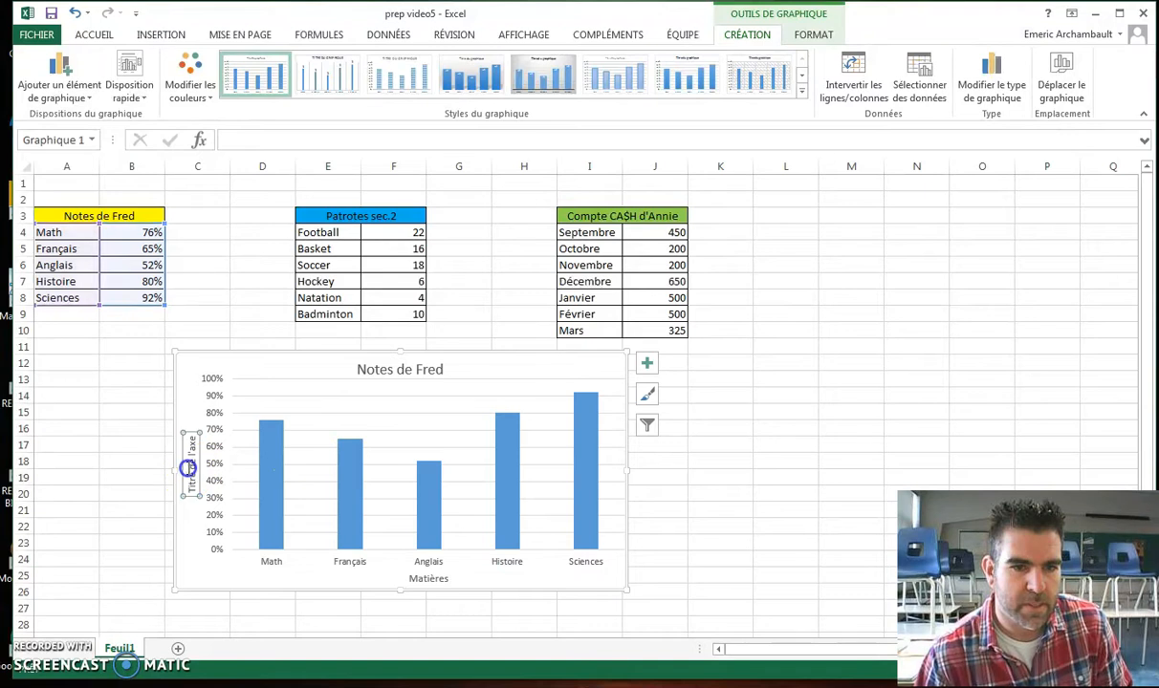
# Replace the vertical axis title's placeholder text with "Notes en %" and deselect the chart.
pyautogui.click(191, 450)
pyautogui.click(191, 442)
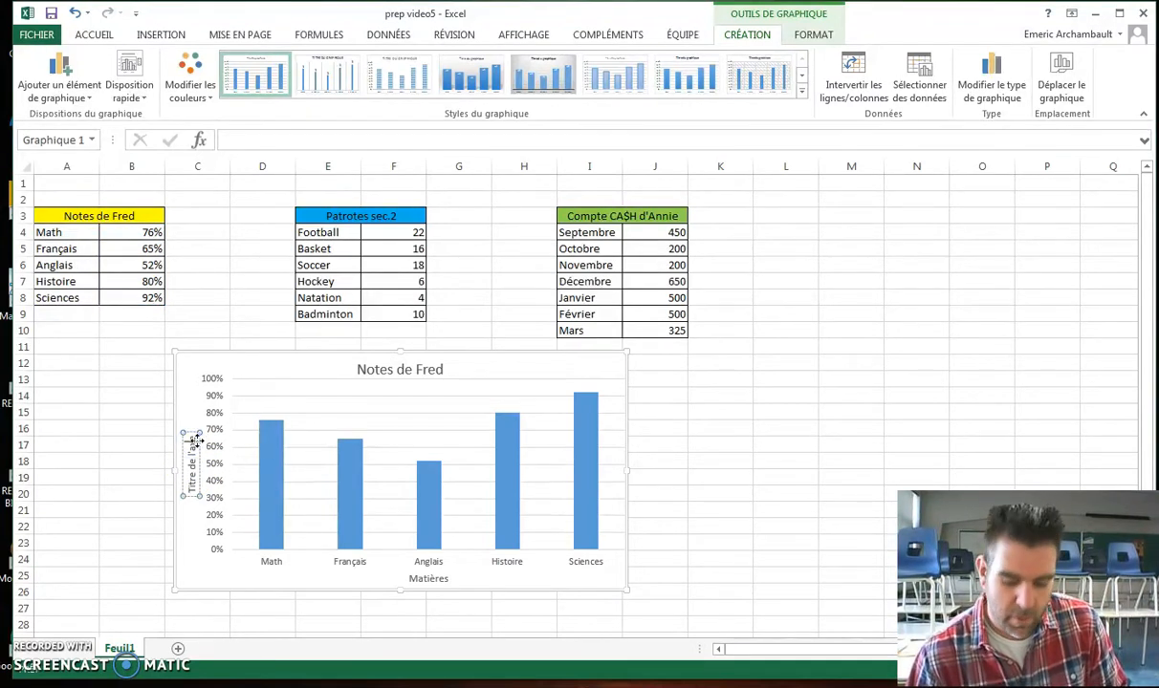
pyautogui.press('BackSpace')
pyautogui.press('BackSpace')
pyautogui.press('BackSpace')
pyautogui.press('BackSpace')
pyautogui.press('BackSpace')
pyautogui.press('BackSpace')
pyautogui.press('BackSpace')
pyautogui.press('BackSpace')
pyautogui.press('BackSpace')
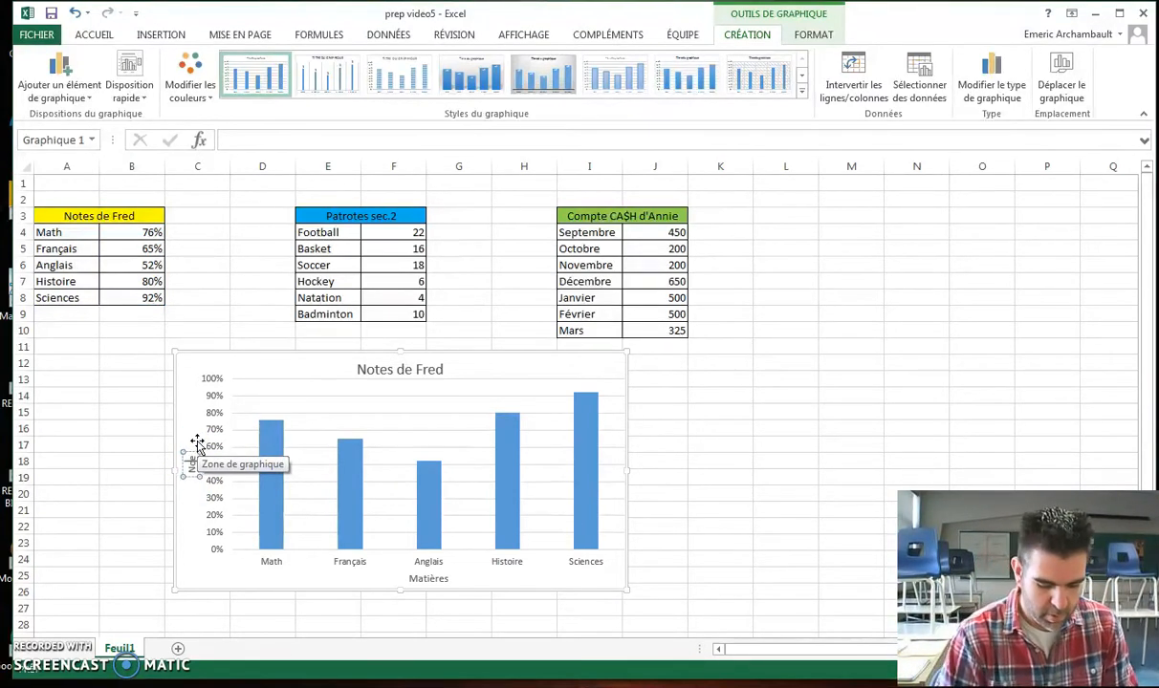
pyautogui.write('Notes')
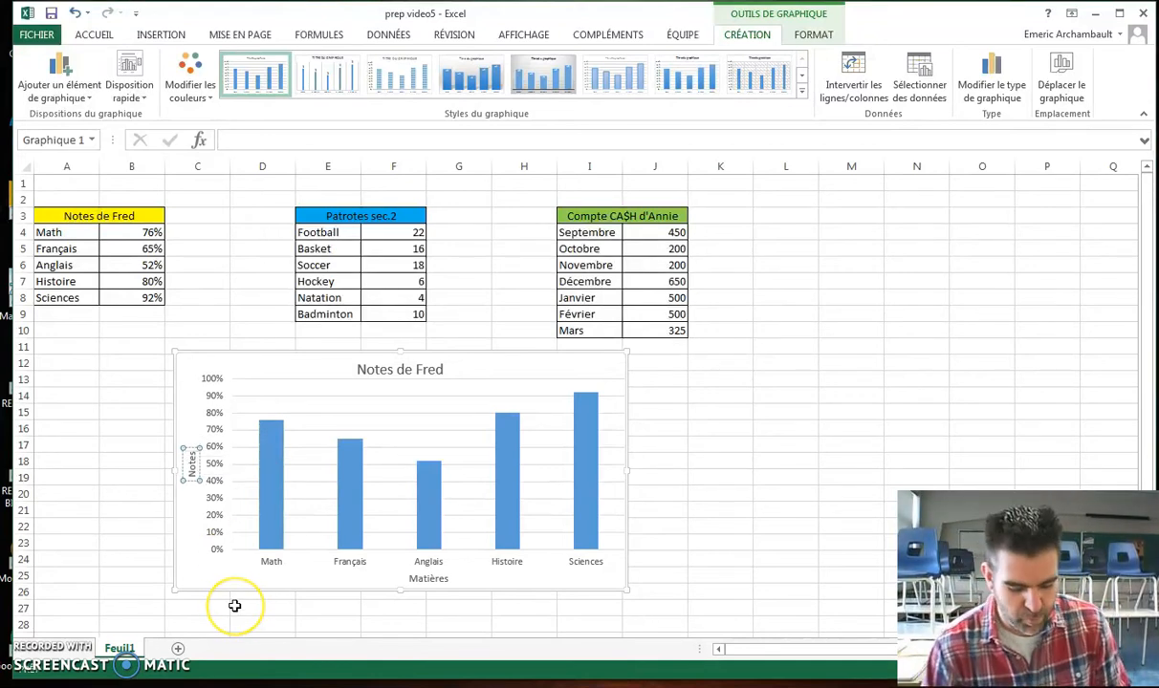
pyautogui.write(' en %')
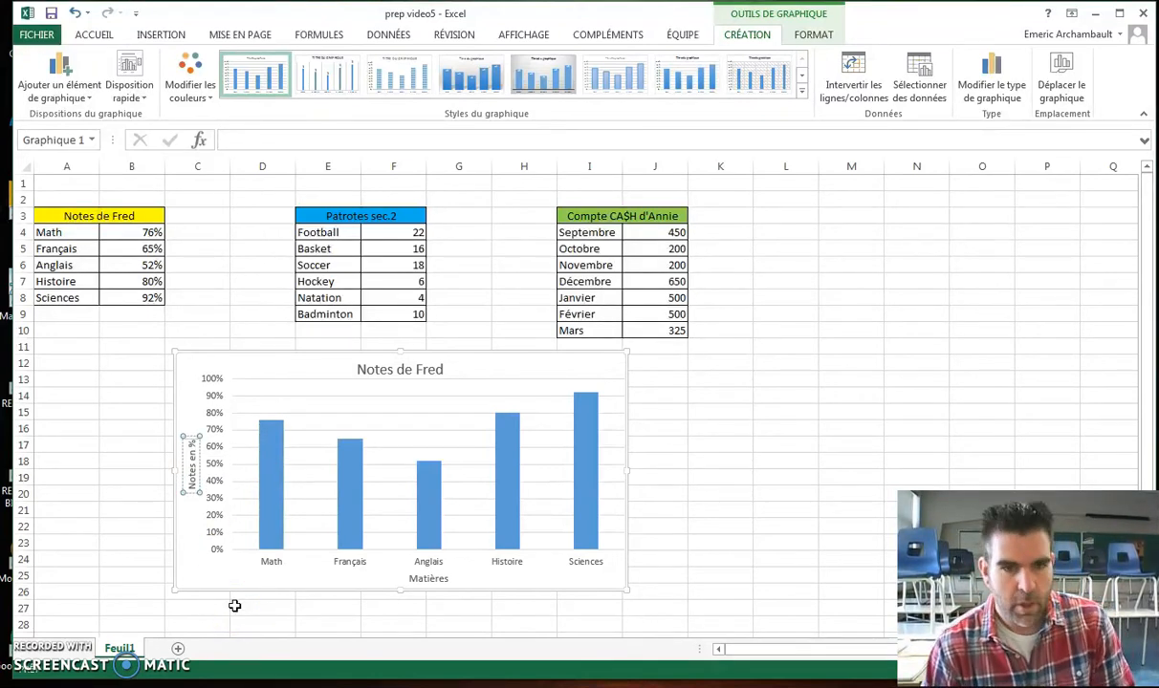
pyautogui.click(791, 466)
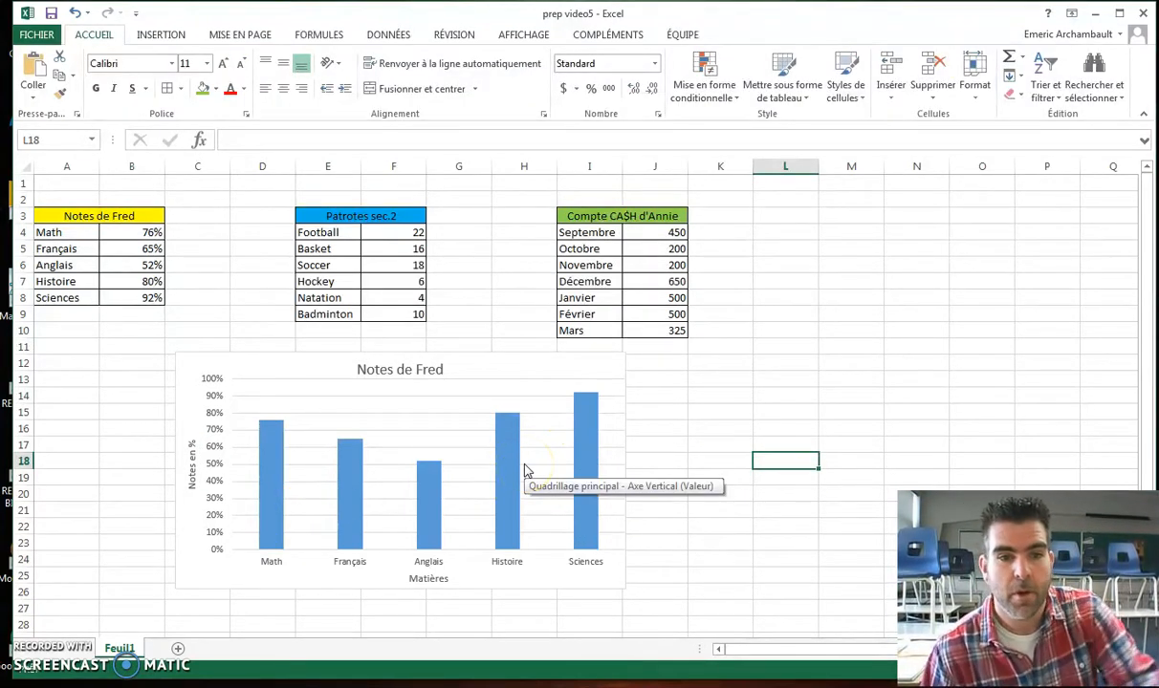
# Turn on data labels (Étiquettes de données) for the chart's columns.
pyautogui.click(548, 379)
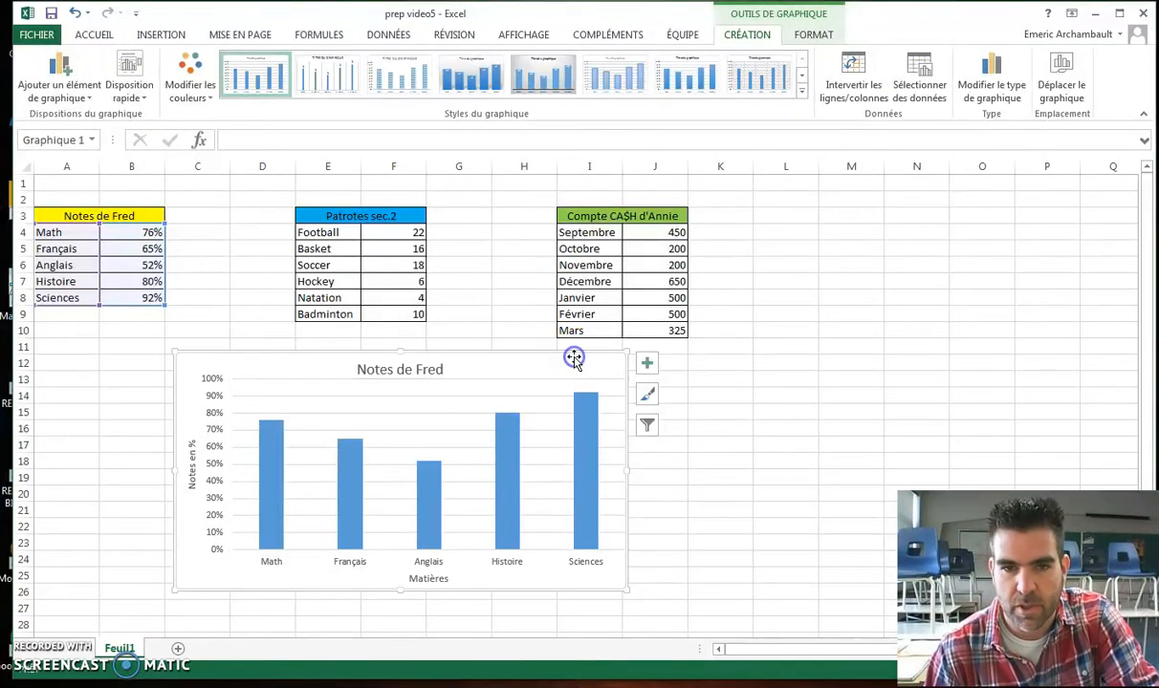
pyautogui.click(646, 365)
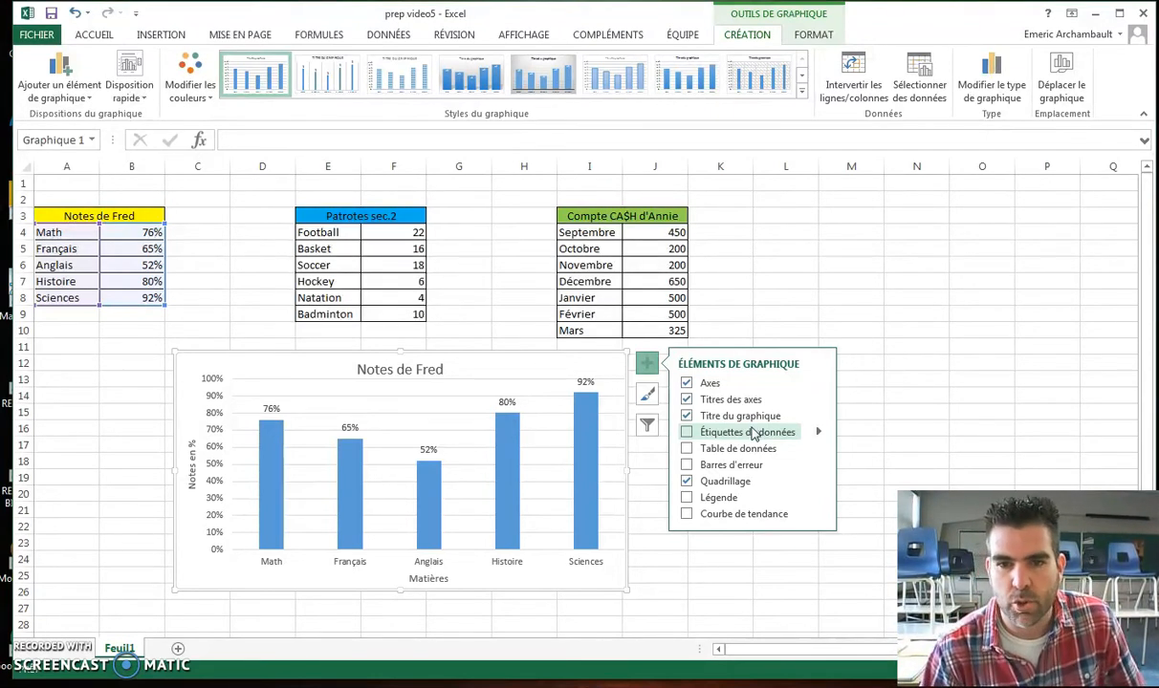
pyautogui.click(745, 449)
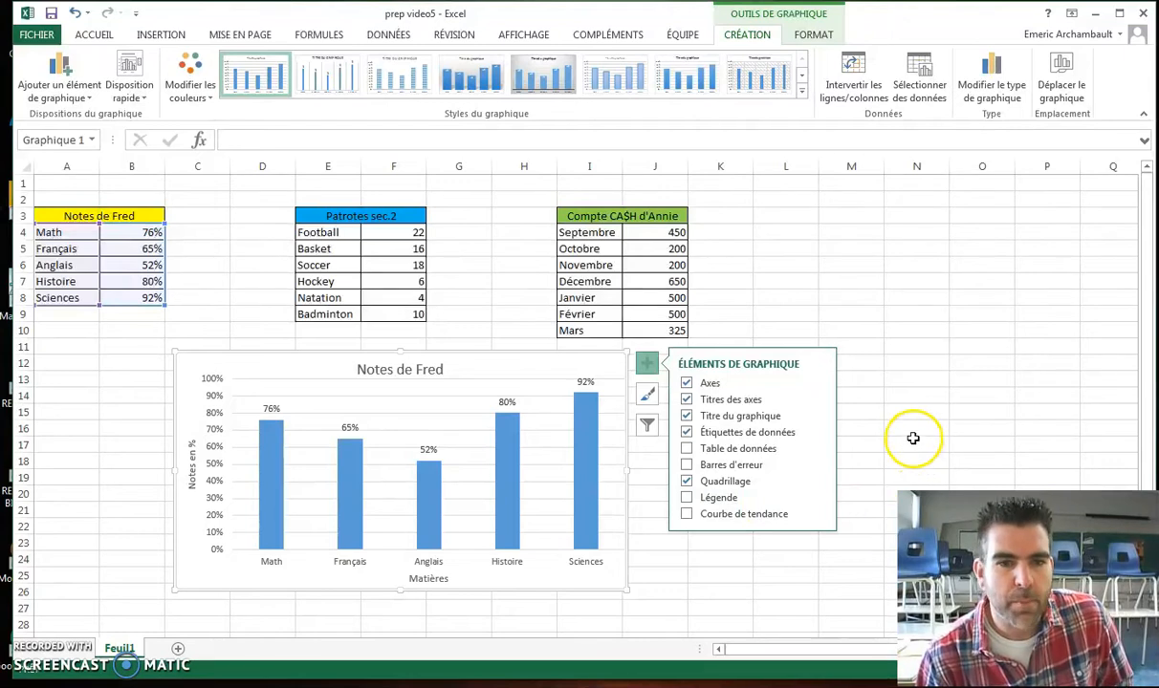
# Recolour the chart with the orange monochrome palette.
pyautogui.click(649, 396)
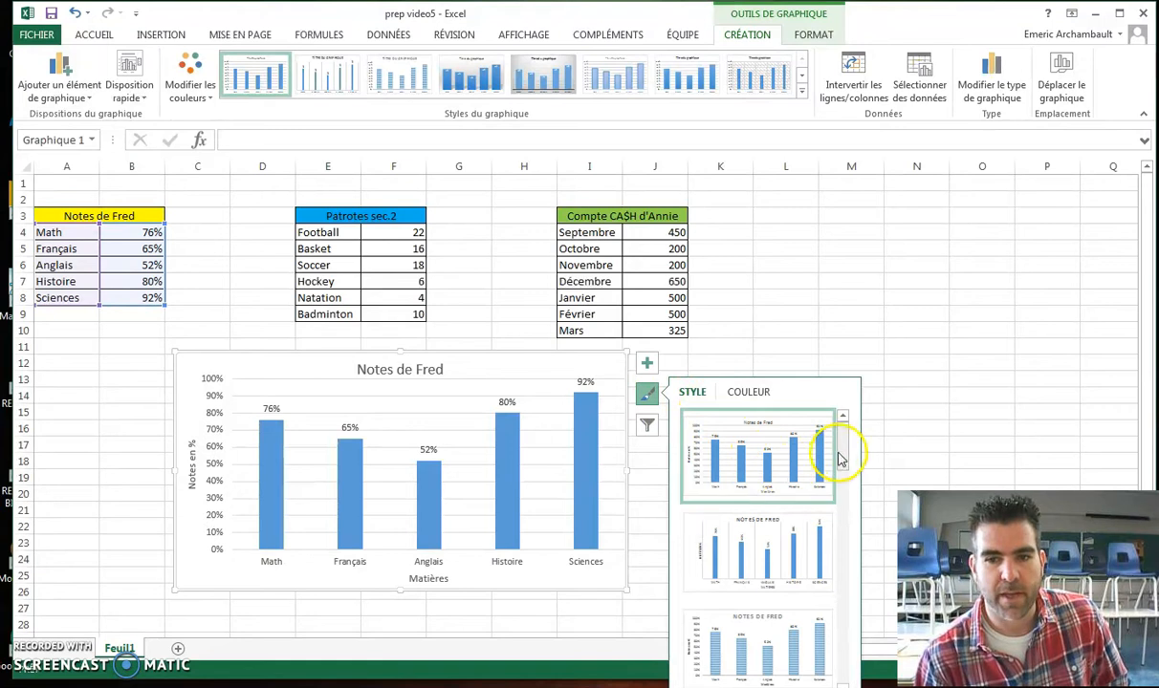
pyautogui.click(762, 393)
pyautogui.click(747, 591)
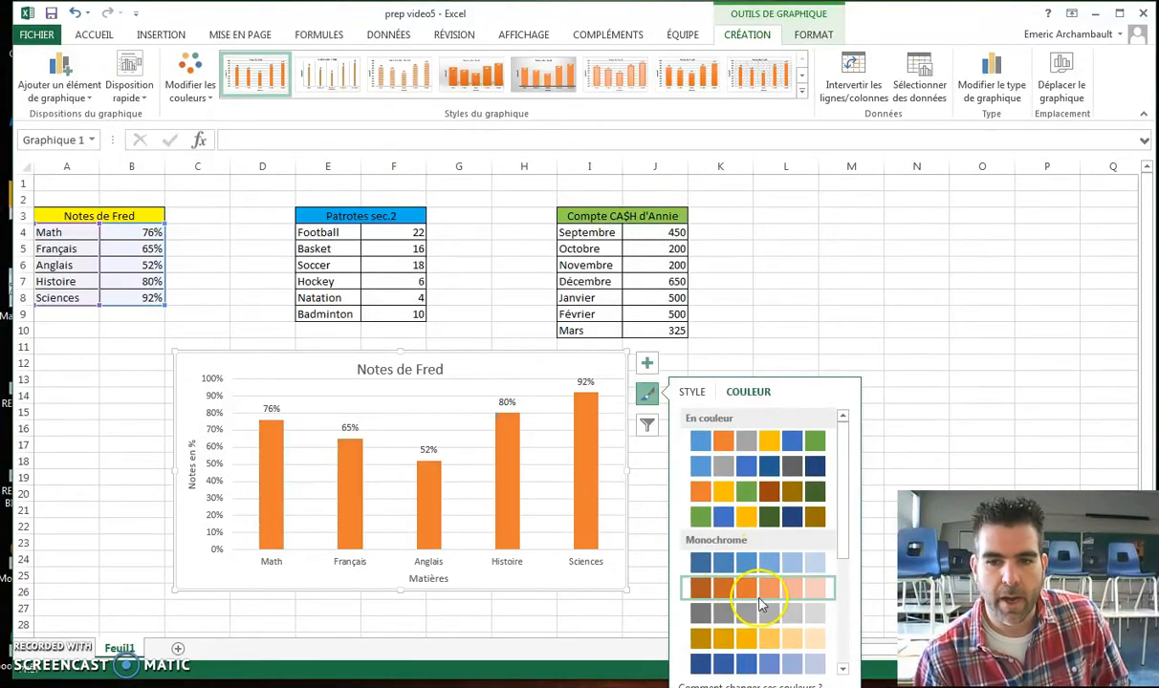
# Apply the dark-background chart style with wide gradient columns and deselect the chart.
pyautogui.click(690, 392)
pyautogui.moveTo(844, 440); pyautogui.dragTo(845, 555)
pyautogui.click(808, 555)
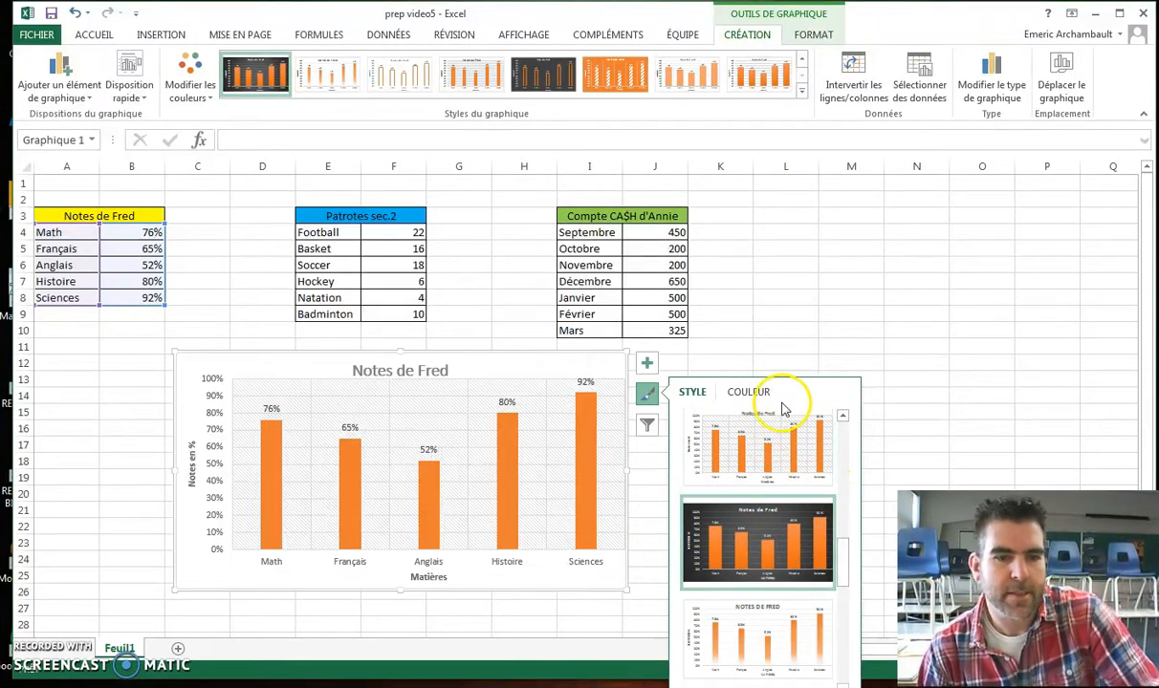
pyautogui.click(895, 475)
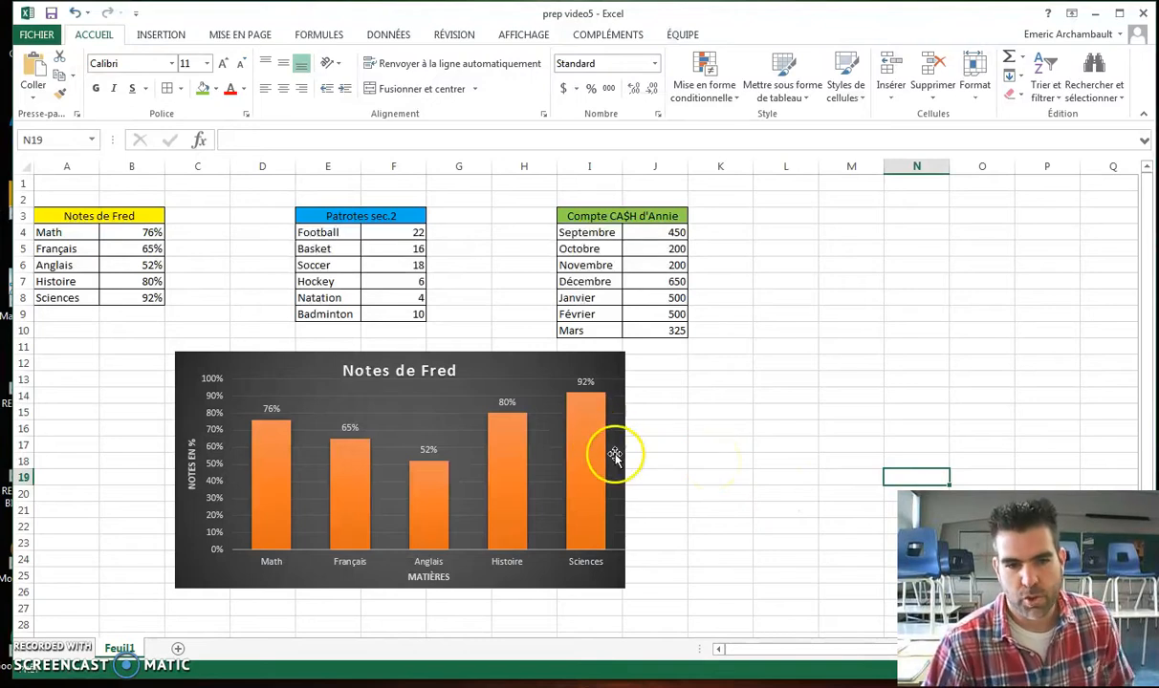
# Copy the grades column chart to the clipboard and delete it from the sheet.
pyautogui.click(516, 365)
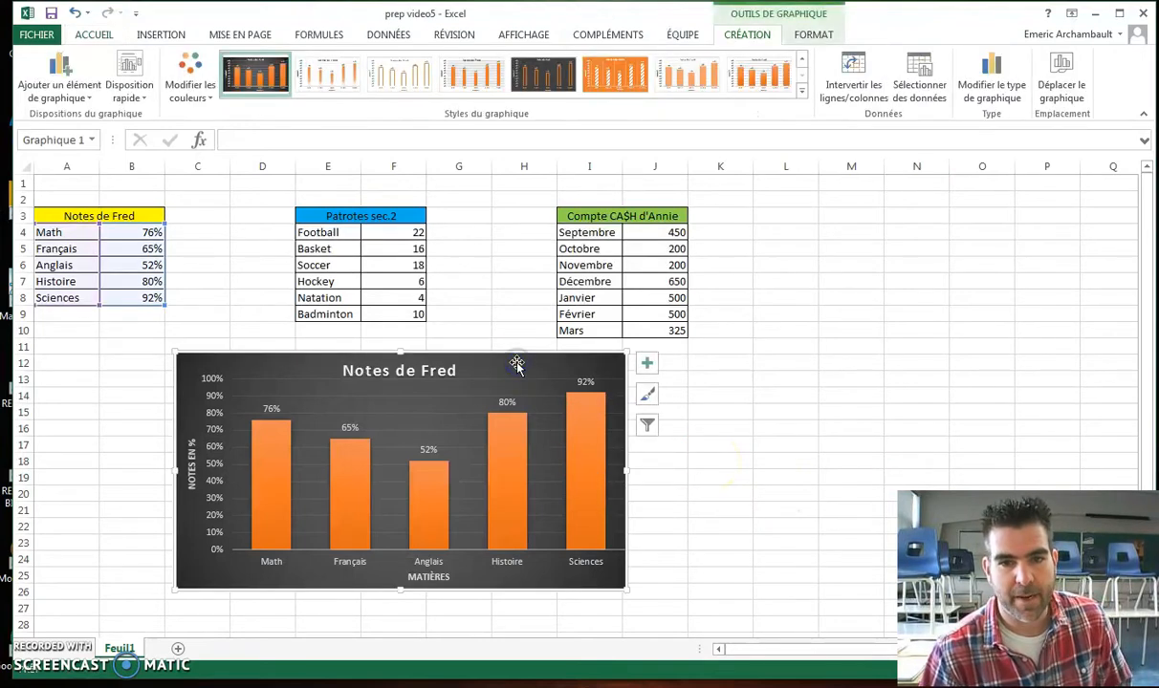
pyautogui.click(94, 35)
pyautogui.click(74, 77)
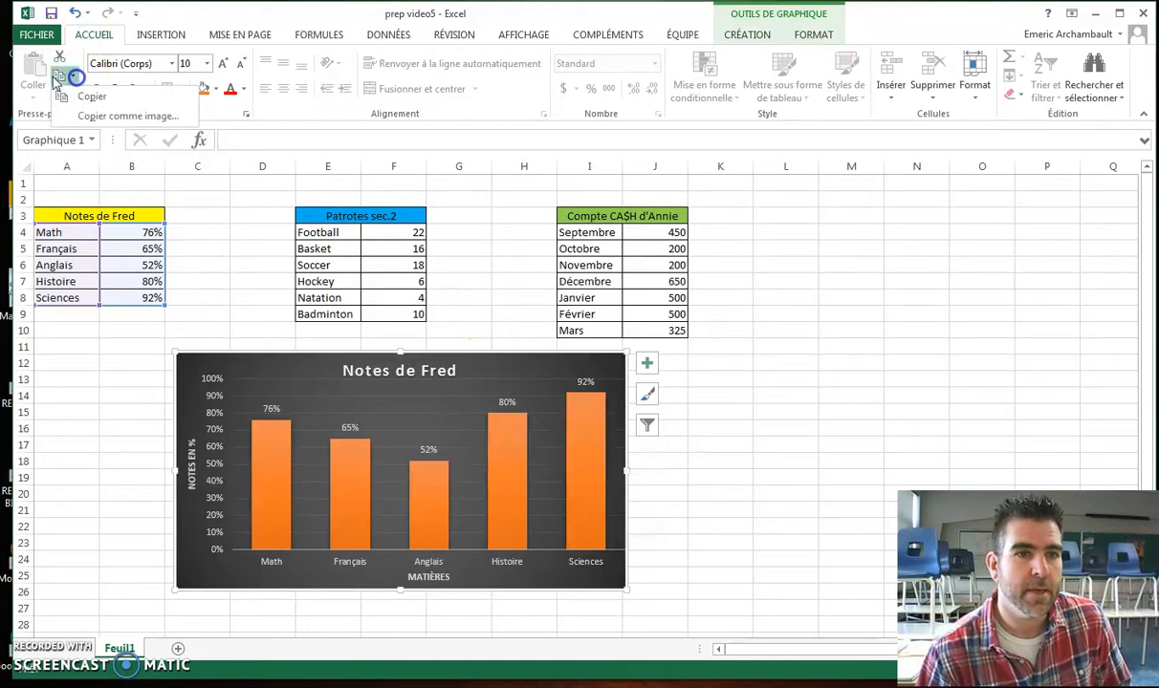
pyautogui.click(86, 94)
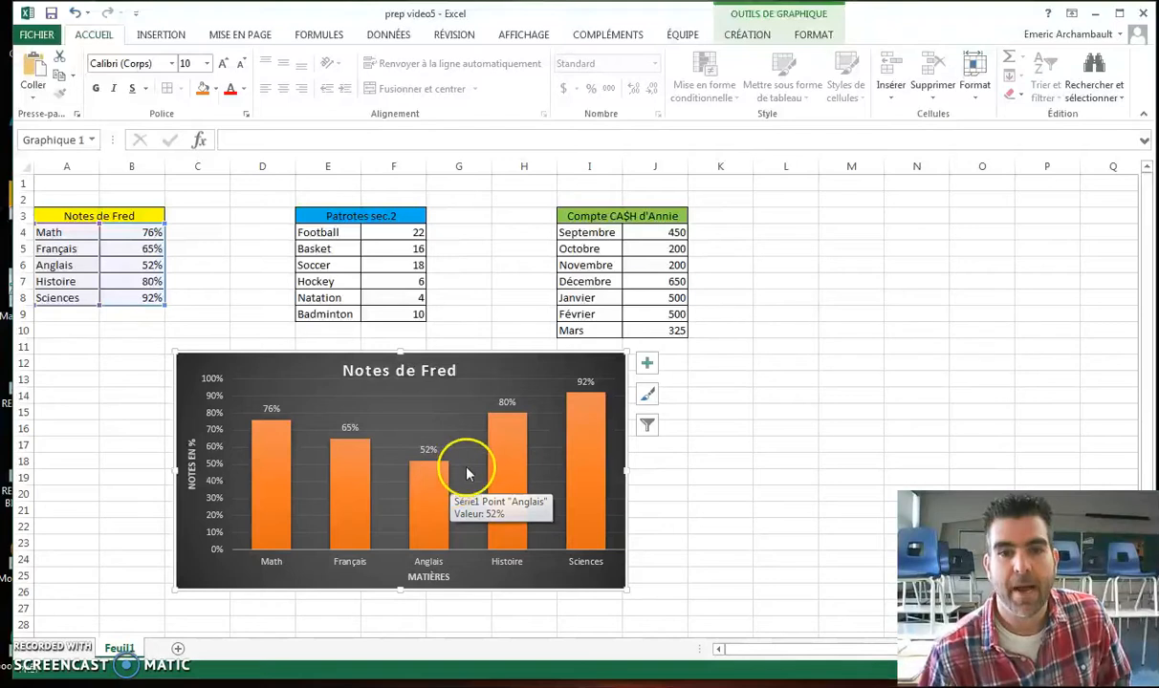
pyautogui.press('Delete')
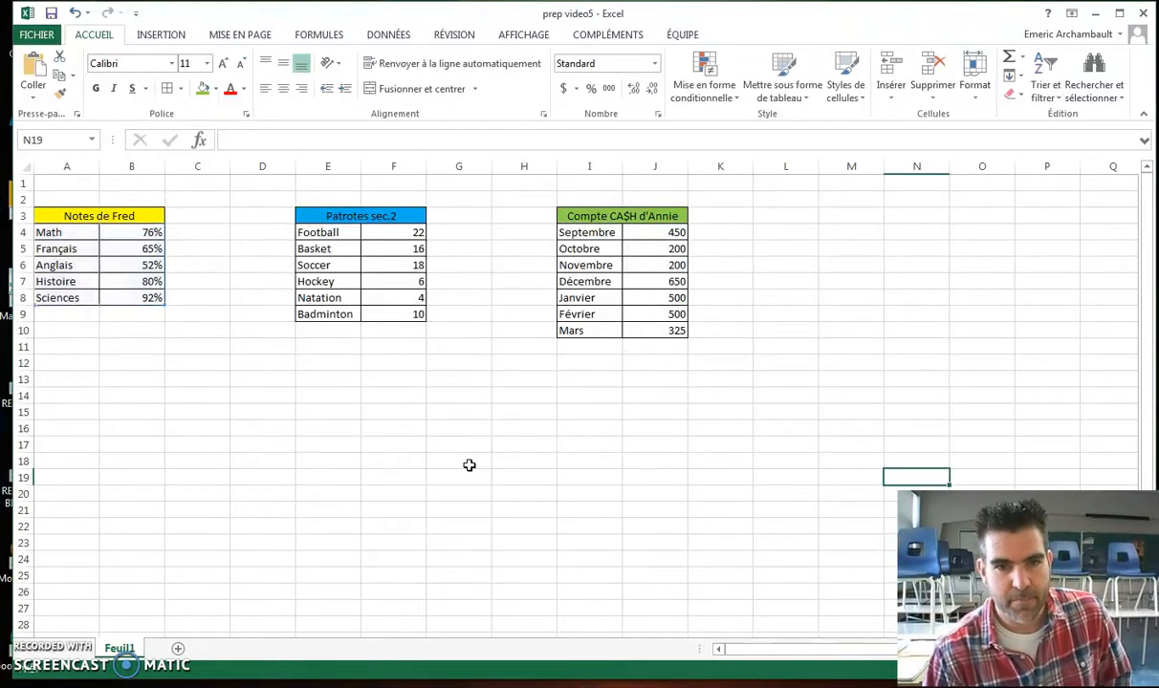
pyautogui.click(469, 463)
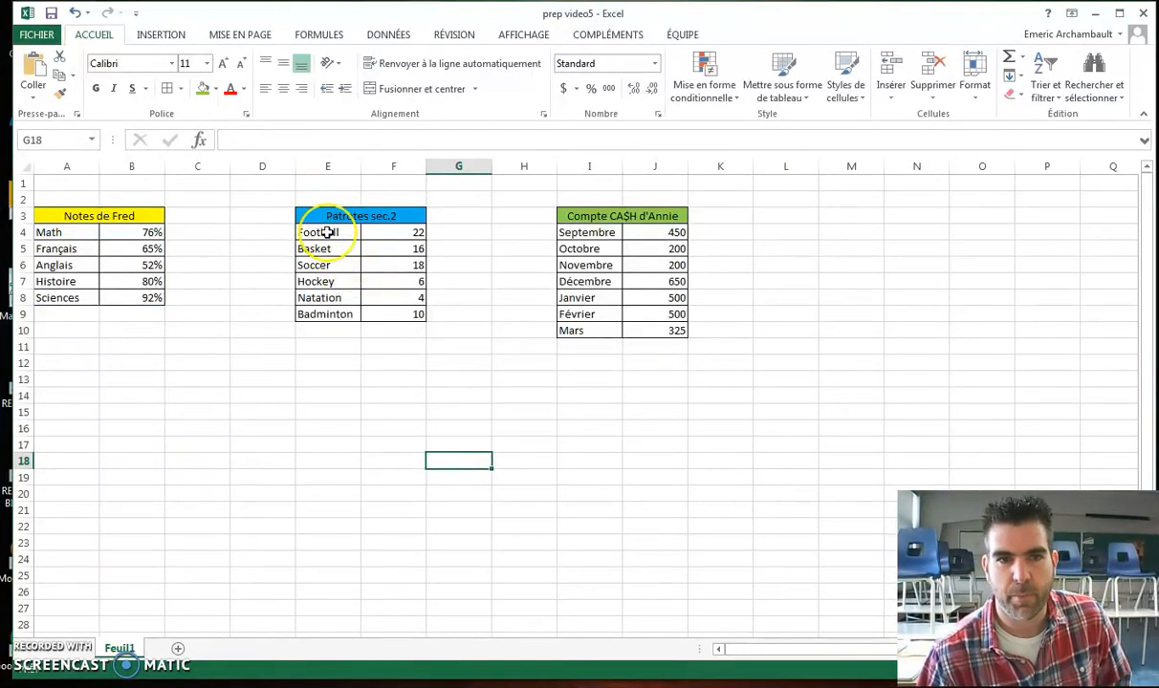
# Insert a 2D pie chart from the sports table data in E4:F9.
pyautogui.moveTo(328, 232); pyautogui.dragTo(375, 313)
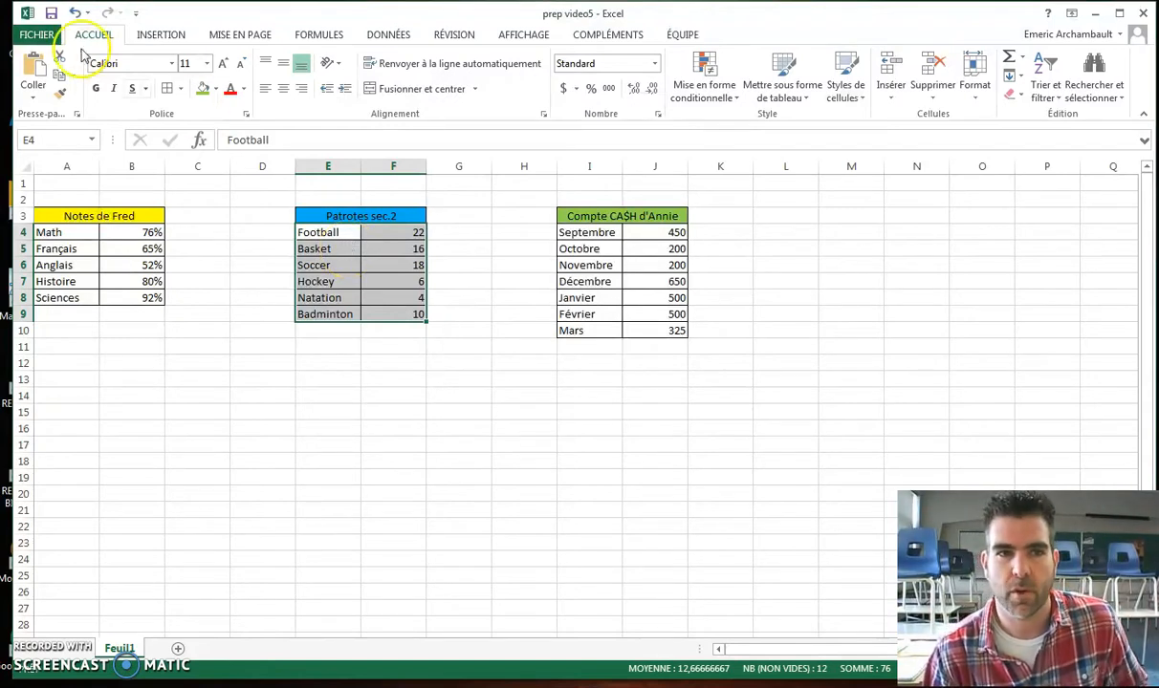
pyautogui.click(159, 37)
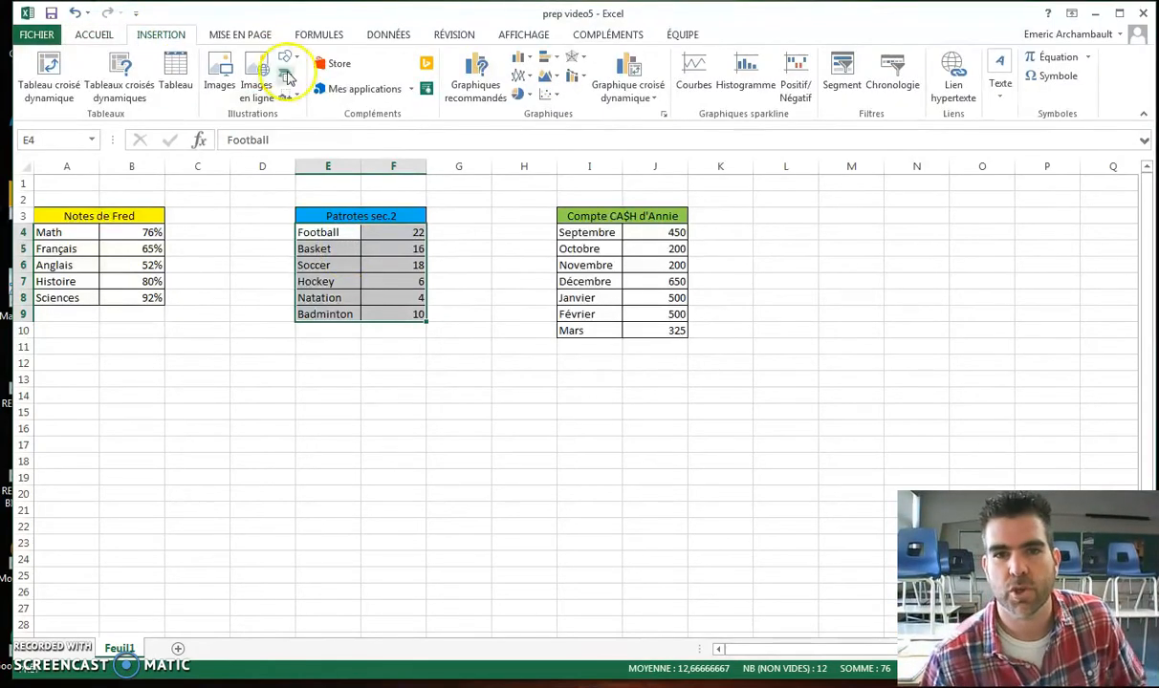
pyautogui.click(528, 97)
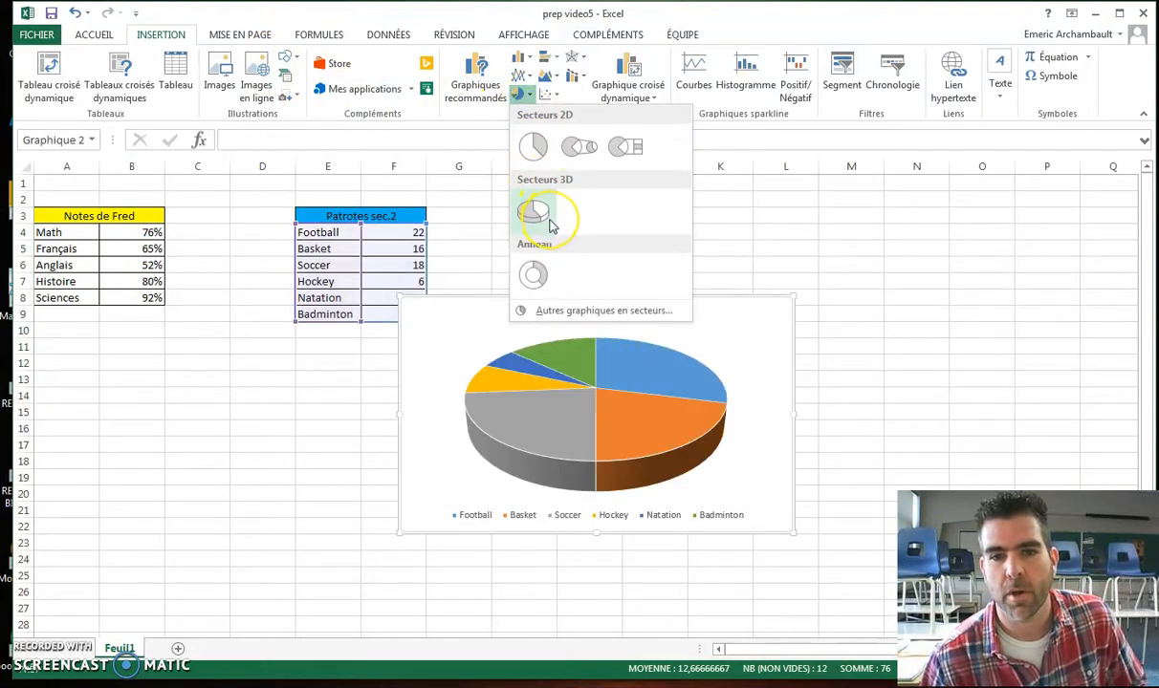
pyautogui.click(540, 147)
# Replace the pie chart's placeholder title with "Joueurs des Patriotes en 2e sec.".
pyautogui.click(632, 318)
pyautogui.click(651, 316)
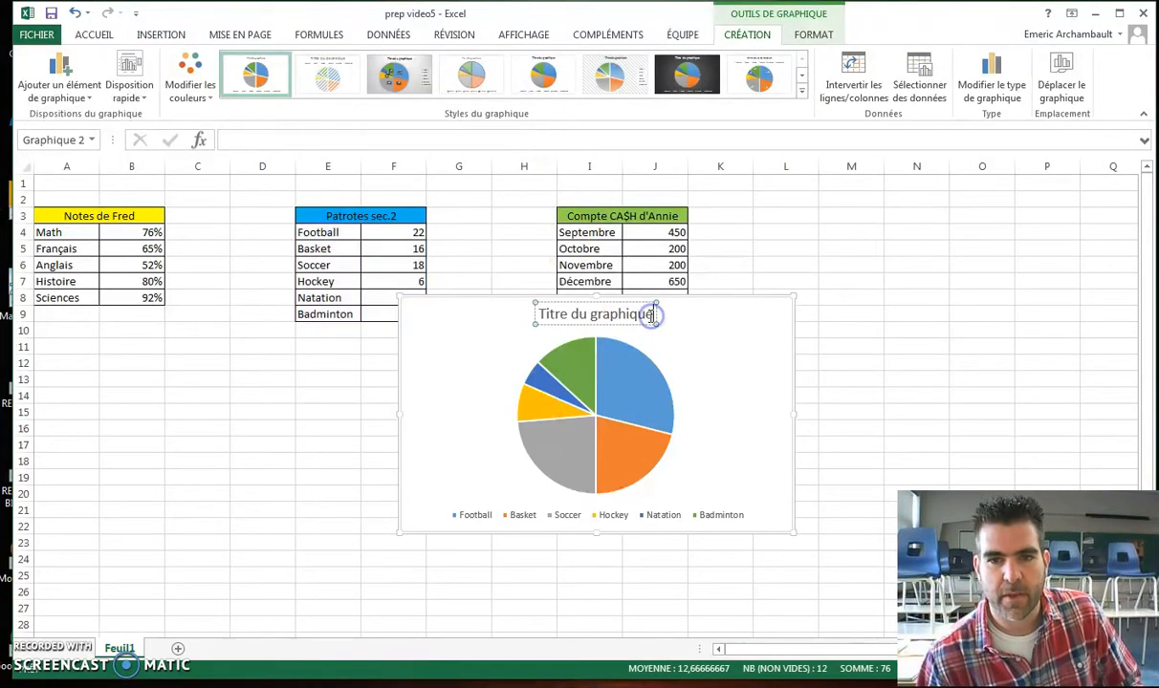
pyautogui.moveTo(653, 315); pyautogui.dragTo(538, 304)
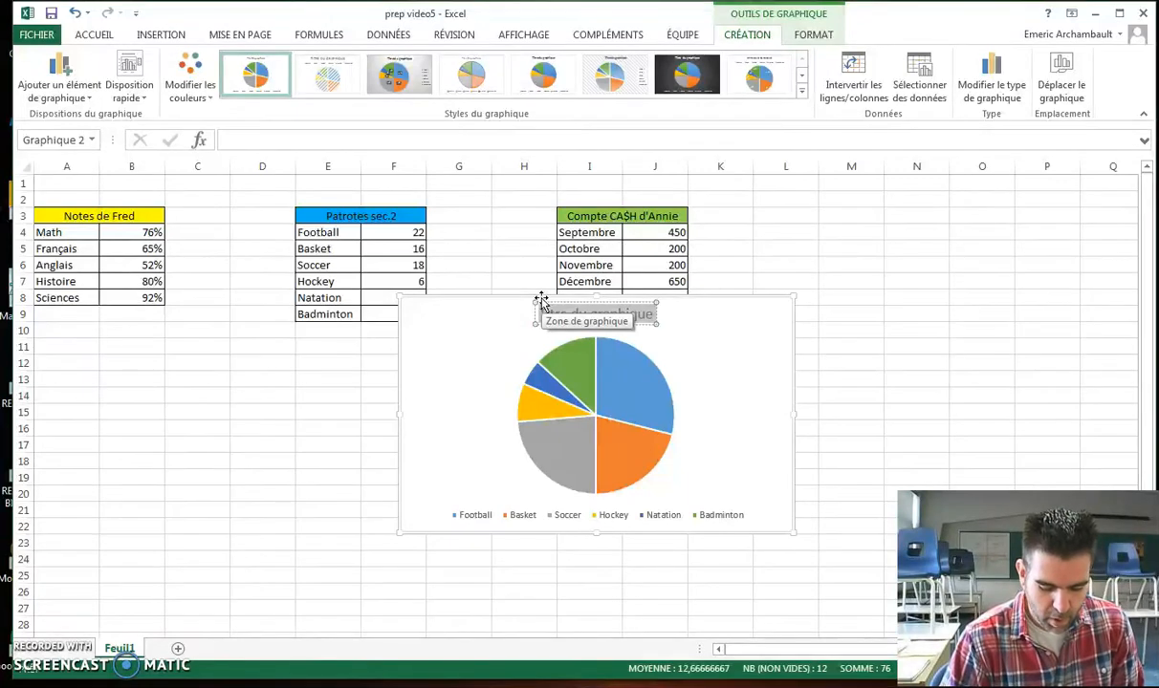
pyautogui.write('joue')
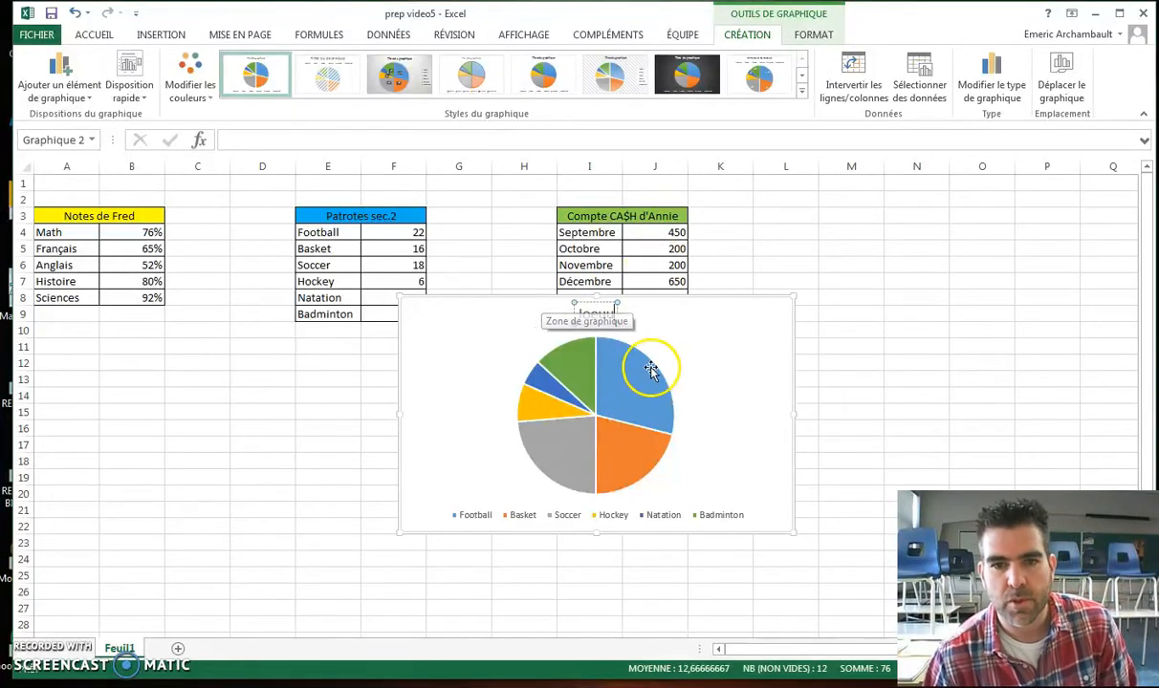
pyautogui.press('BackSpace')
pyautogui.press('BackSpace')
pyautogui.press('BackSpace')
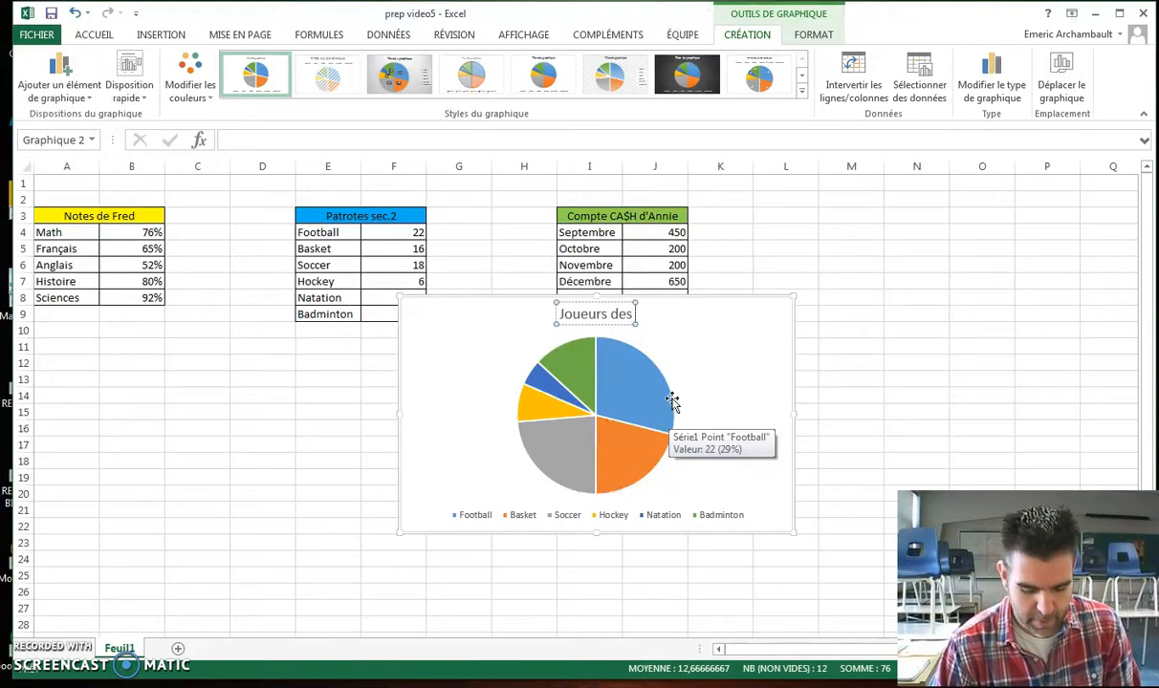
pyautogui.write('ueurs des patri')
pyautogui.press('BackSpace')
pyautogui.press('BackSpace')
pyautogui.press('BackSpace')
pyautogui.press('BackSpace')
pyautogui.press('BackSpace')
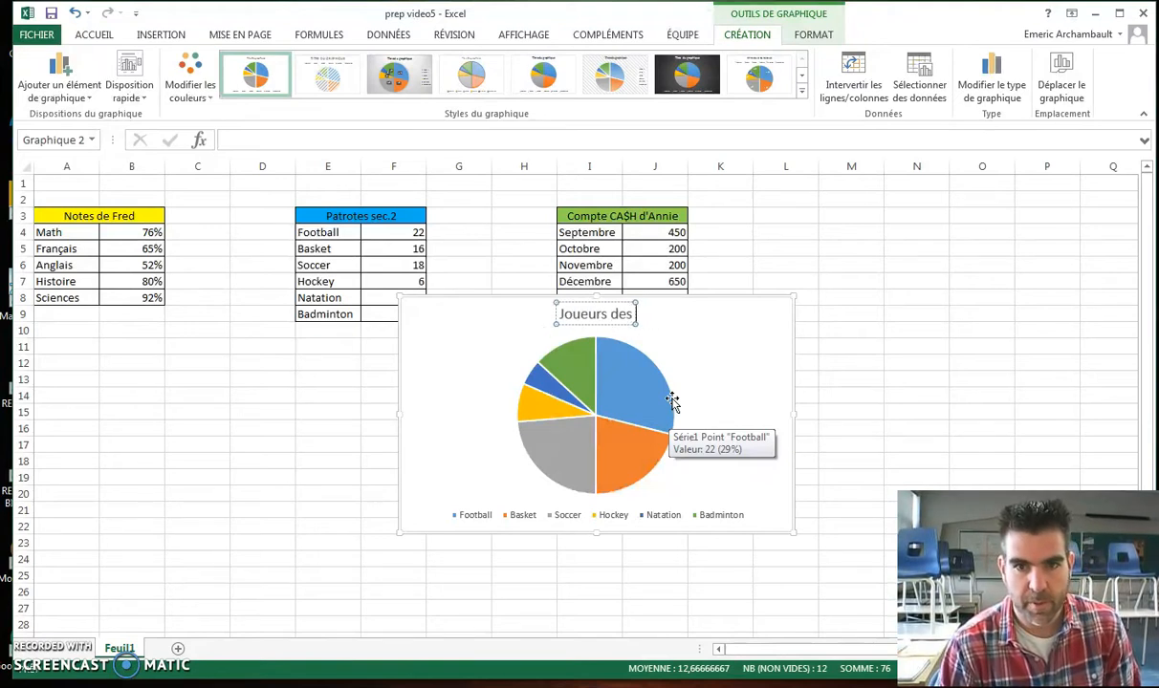
pyautogui.write('Patriot')
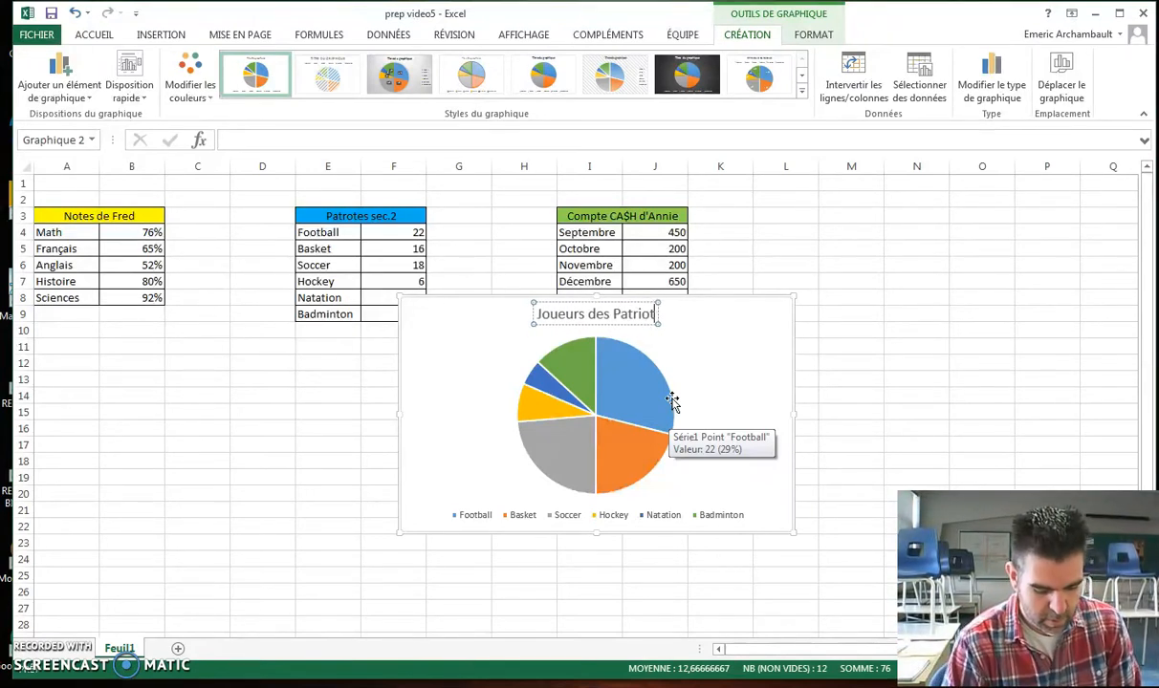
pyautogui.write('es en 2e sec.')
pyautogui.click(667, 363)
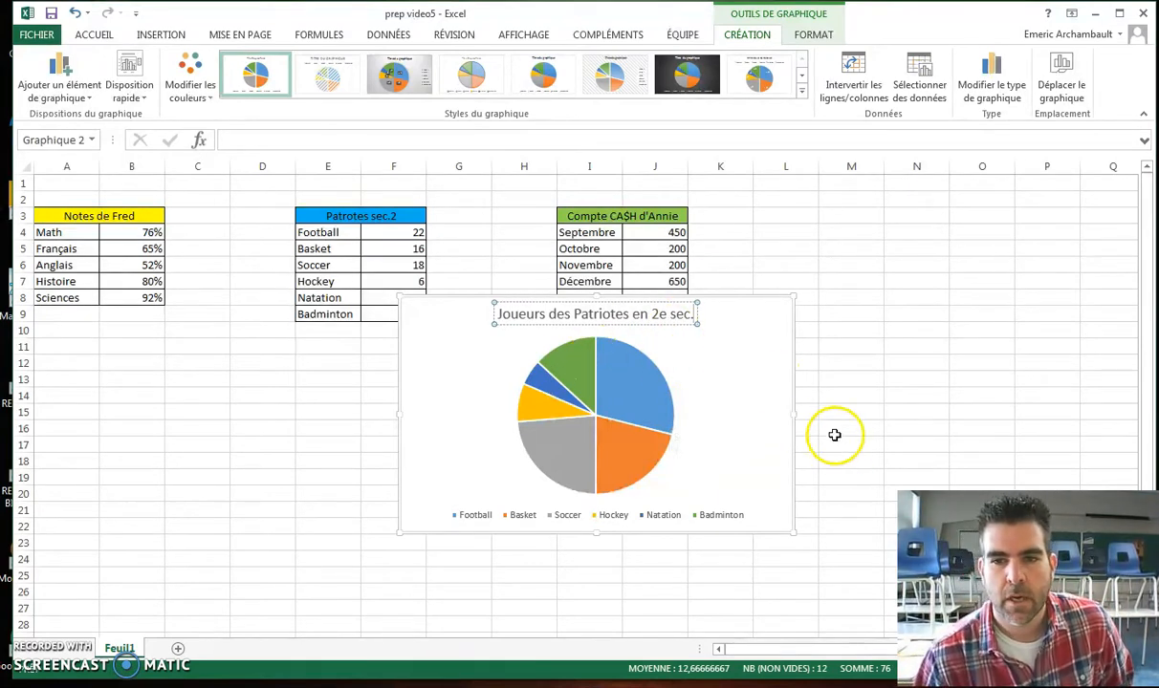
# Move the pie chart below the sports table and enlarge it down to about row 30.
pyautogui.click(834, 435)
pyautogui.moveTo(732, 322); pyautogui.dragTo(557, 356)
pyautogui.moveTo(589, 542); pyautogui.dragTo(657, 628)
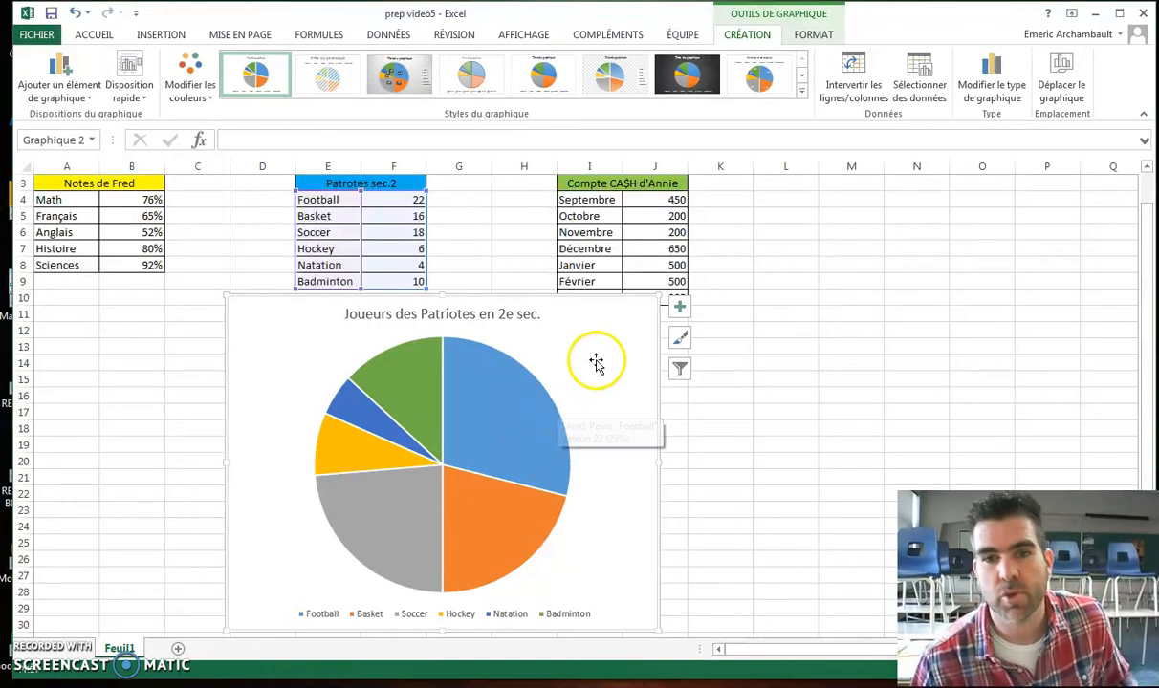
# Turn on the pie chart's data labels and show them as data callouts (Légende de données).
pyautogui.click(679, 306)
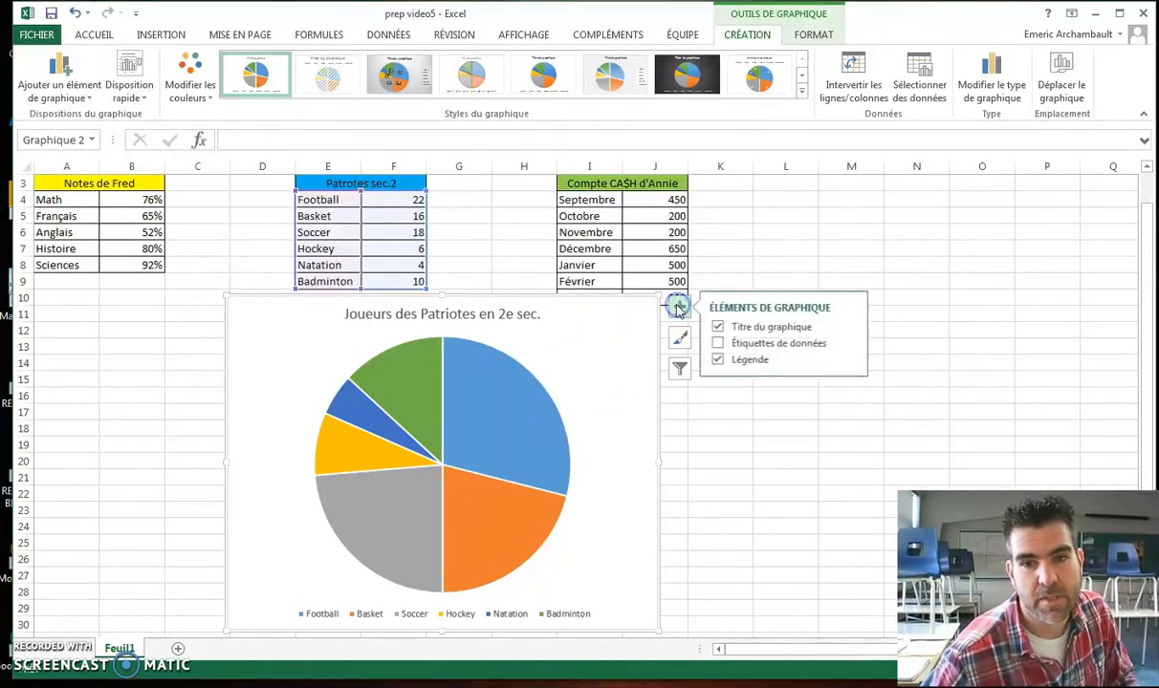
pyautogui.click(720, 345)
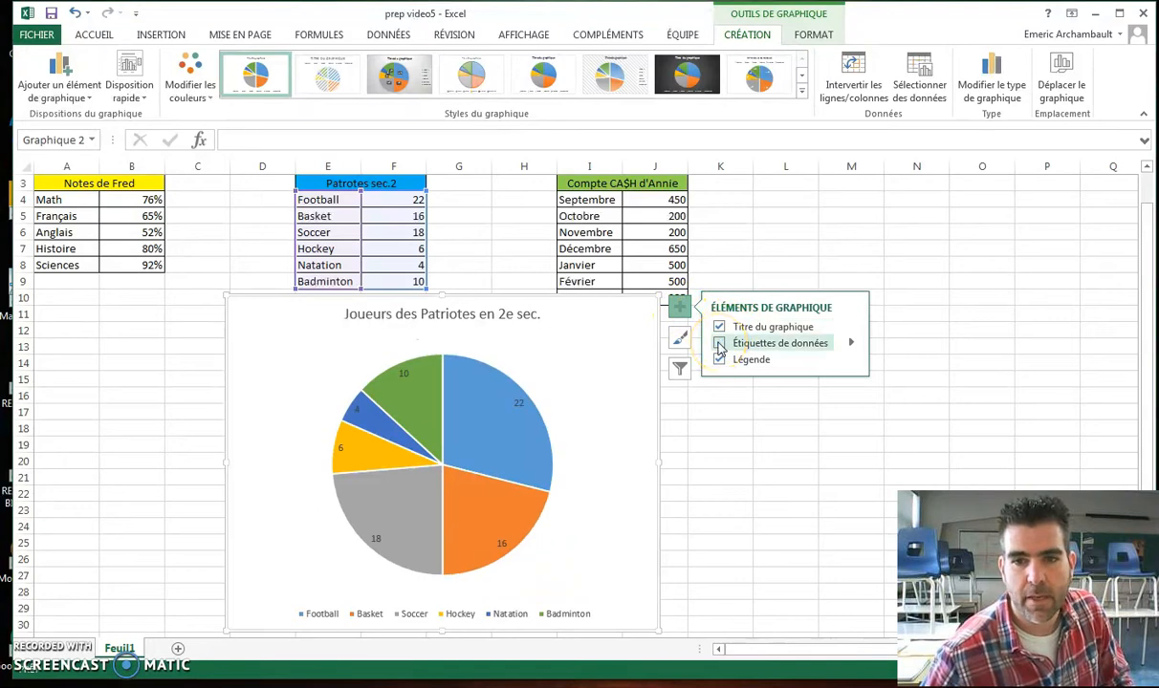
pyautogui.click(719, 344)
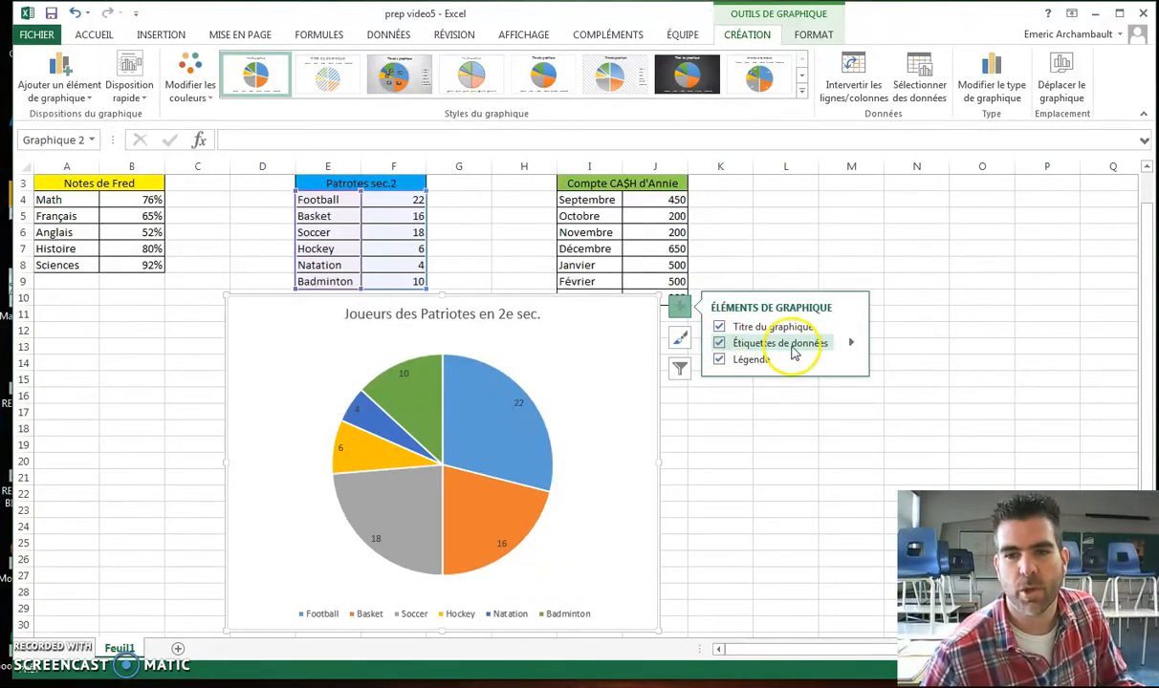
pyautogui.click(851, 343)
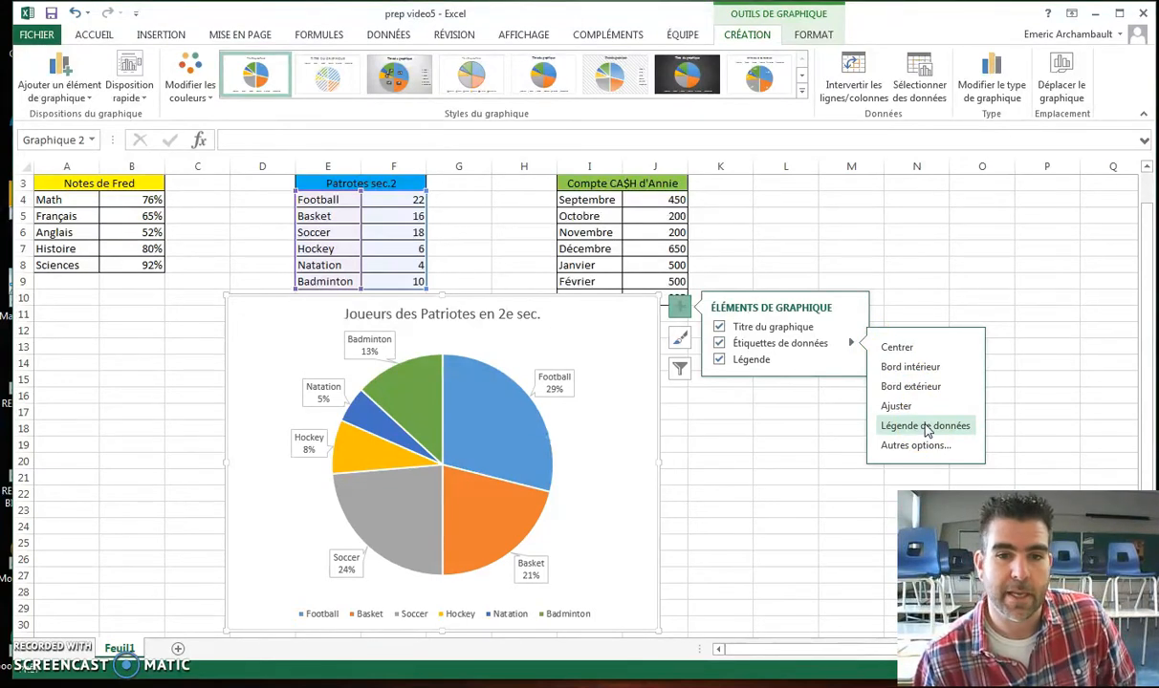
pyautogui.click(927, 430)
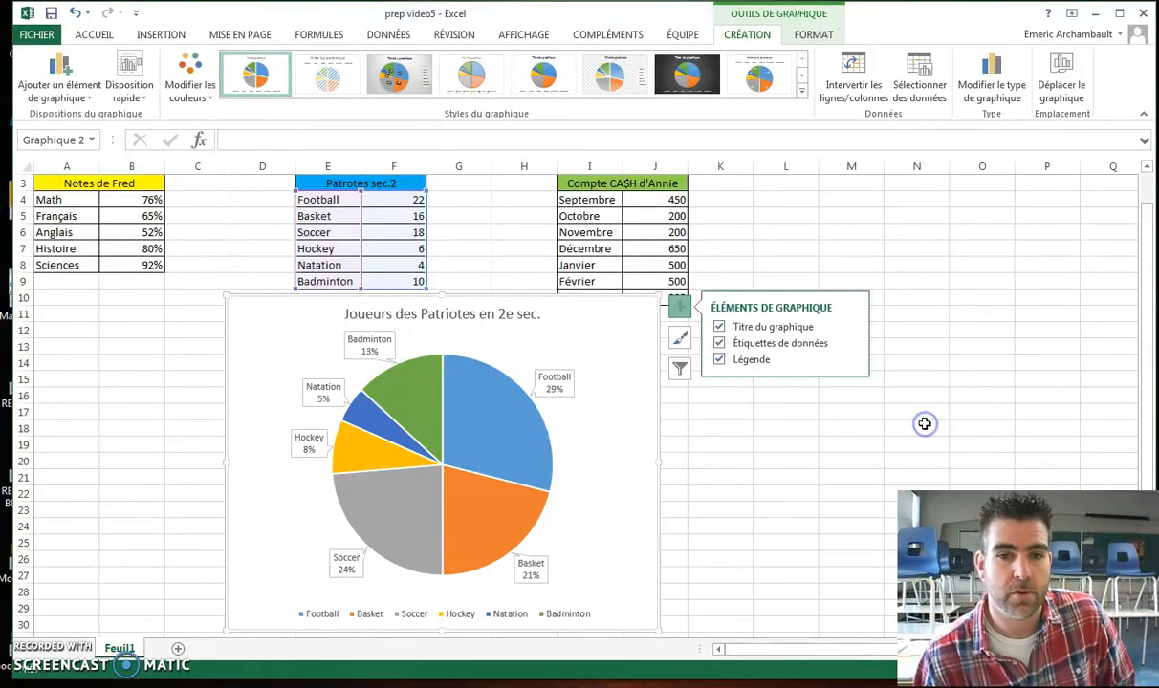
# Place the data callouts at the pie's outside edge (Bord extérieur) and remove the chart's legend.
pyautogui.click(849, 343)
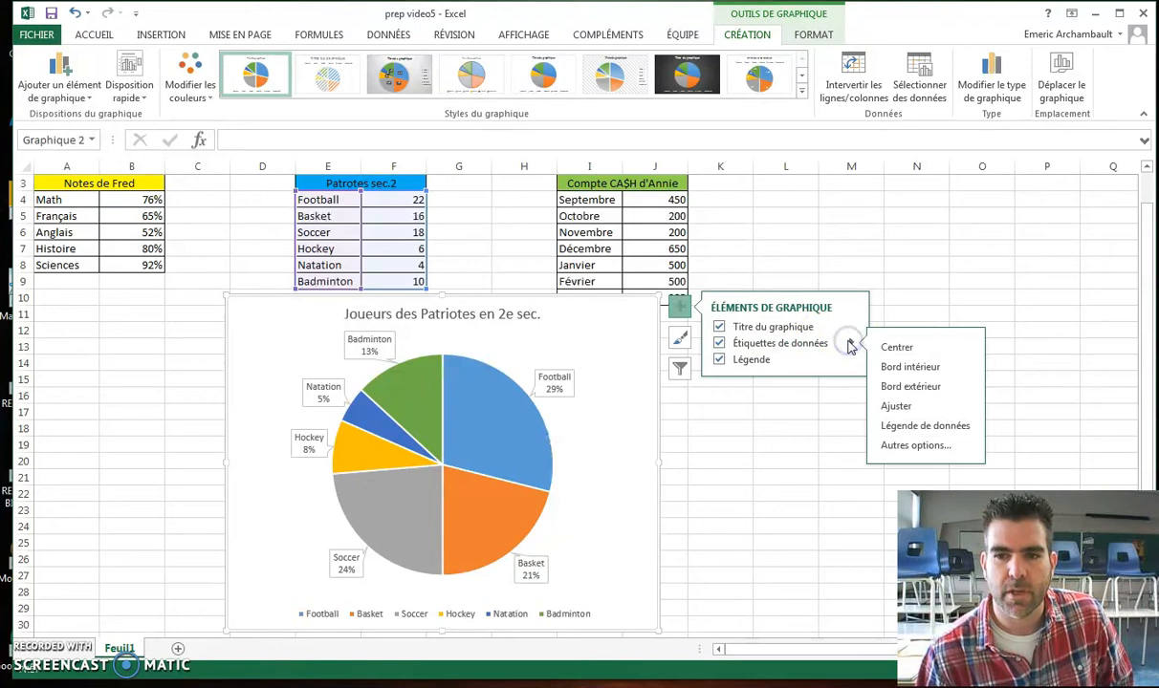
pyautogui.click(895, 366)
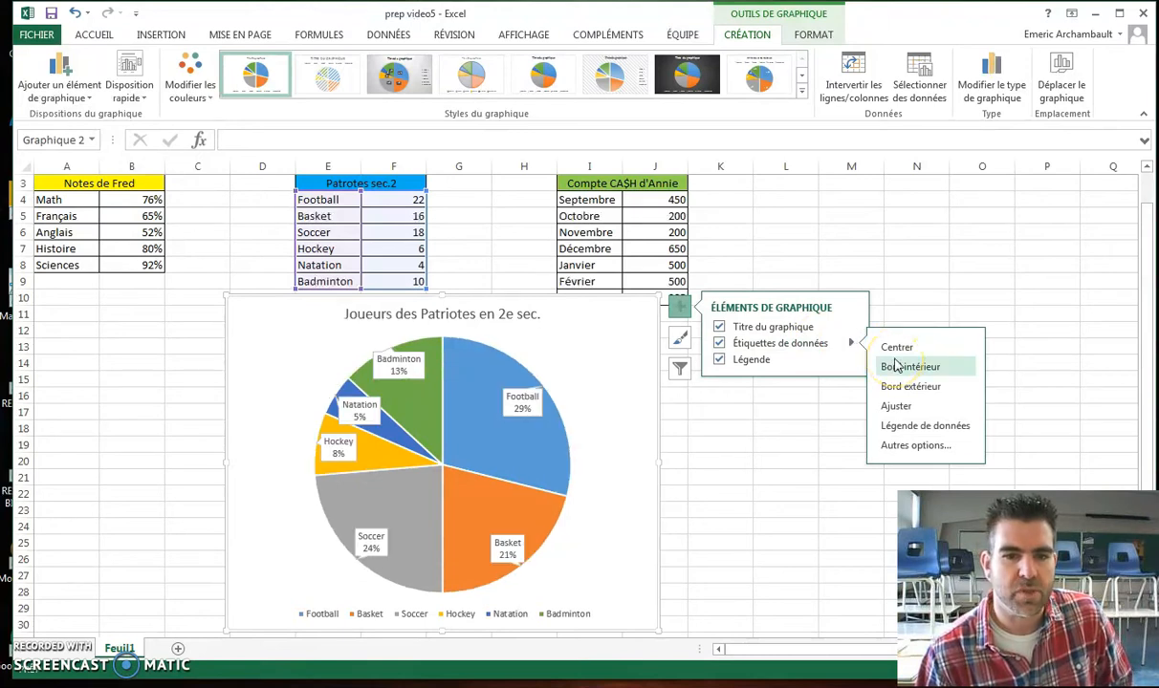
pyautogui.click(902, 387)
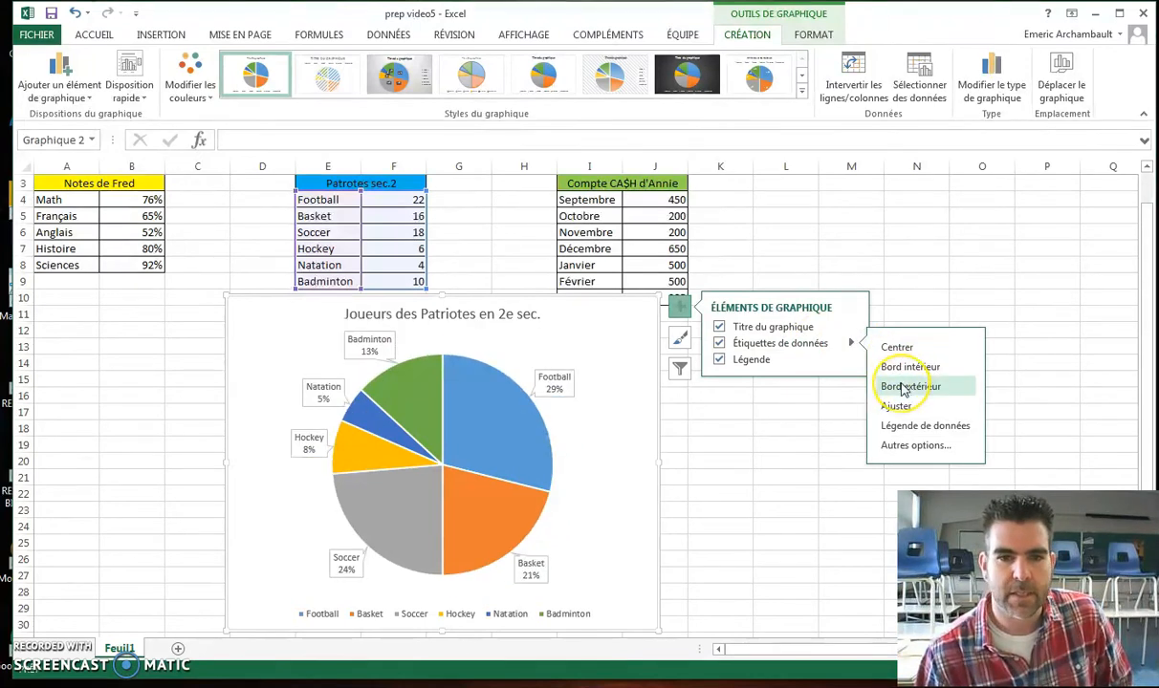
pyautogui.click(900, 384)
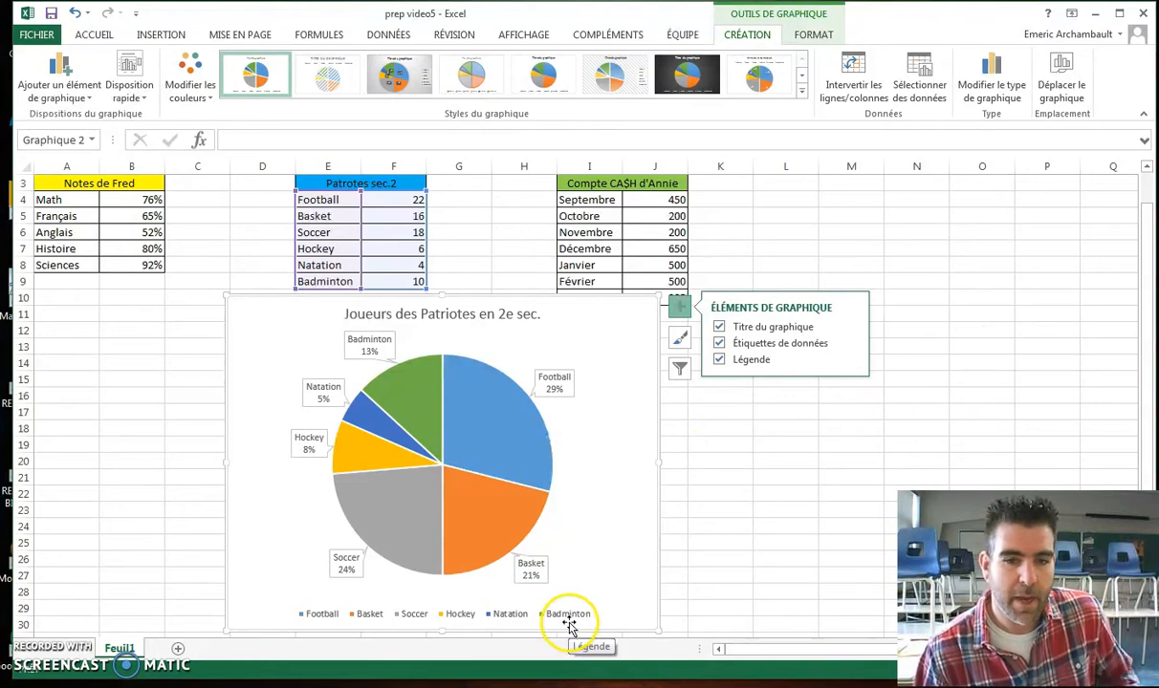
pyautogui.click(721, 361)
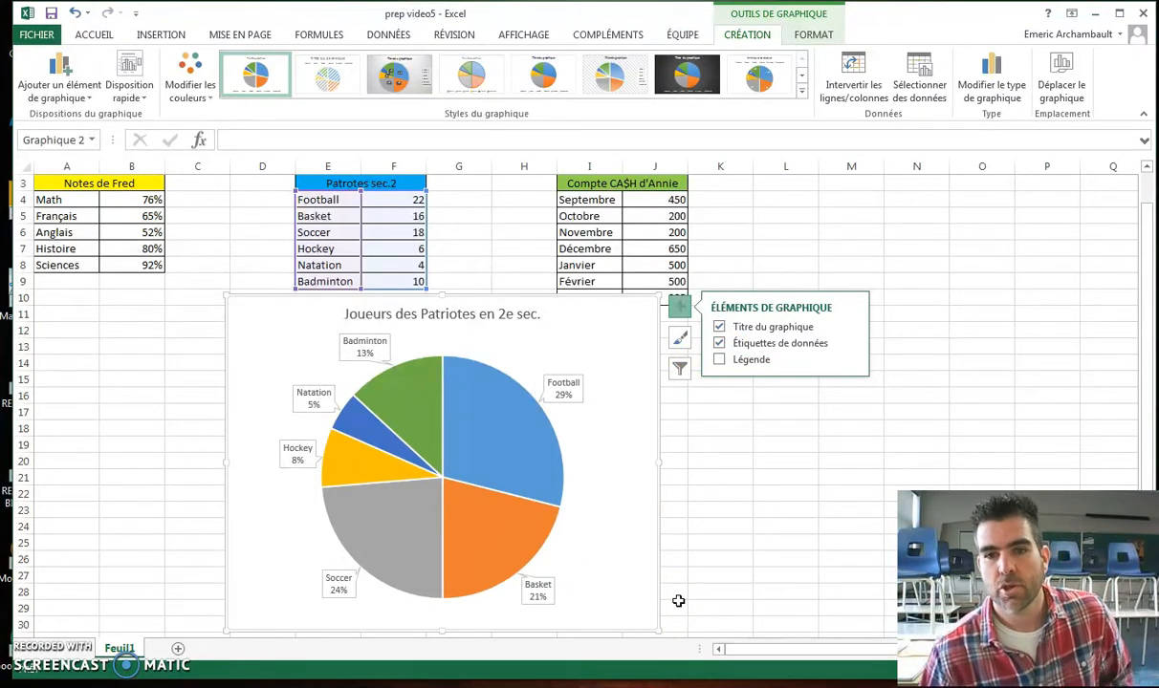
pyautogui.click(679, 340)
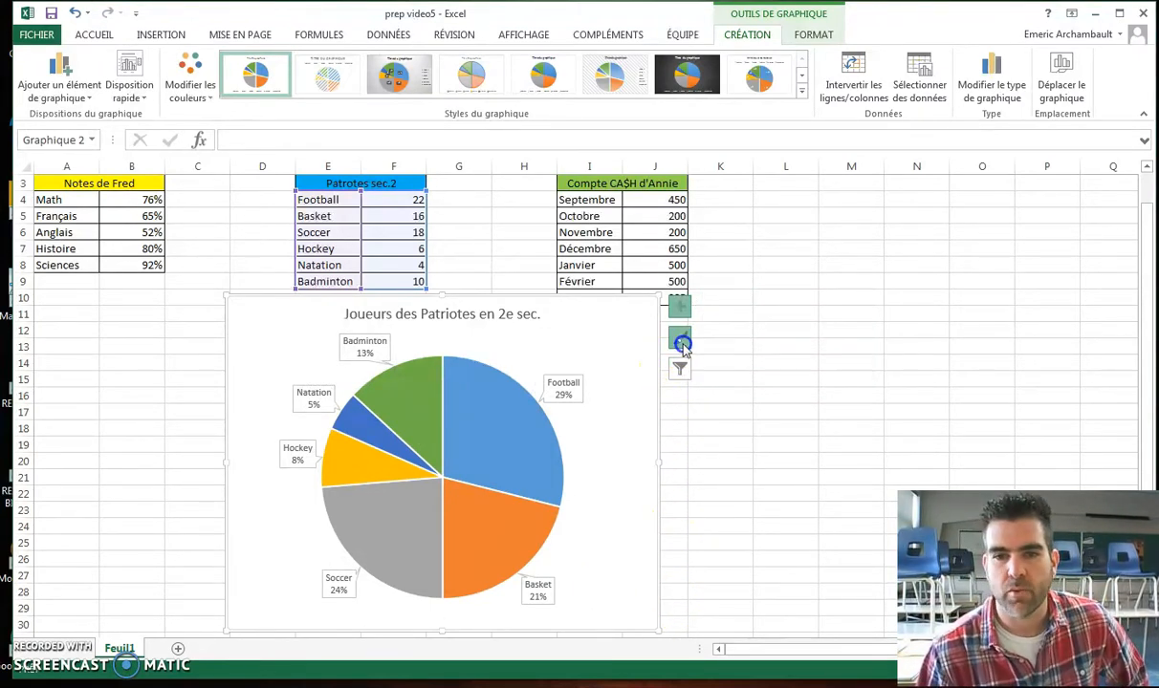
pyautogui.moveTo(881, 410); pyautogui.dragTo(864, 388)
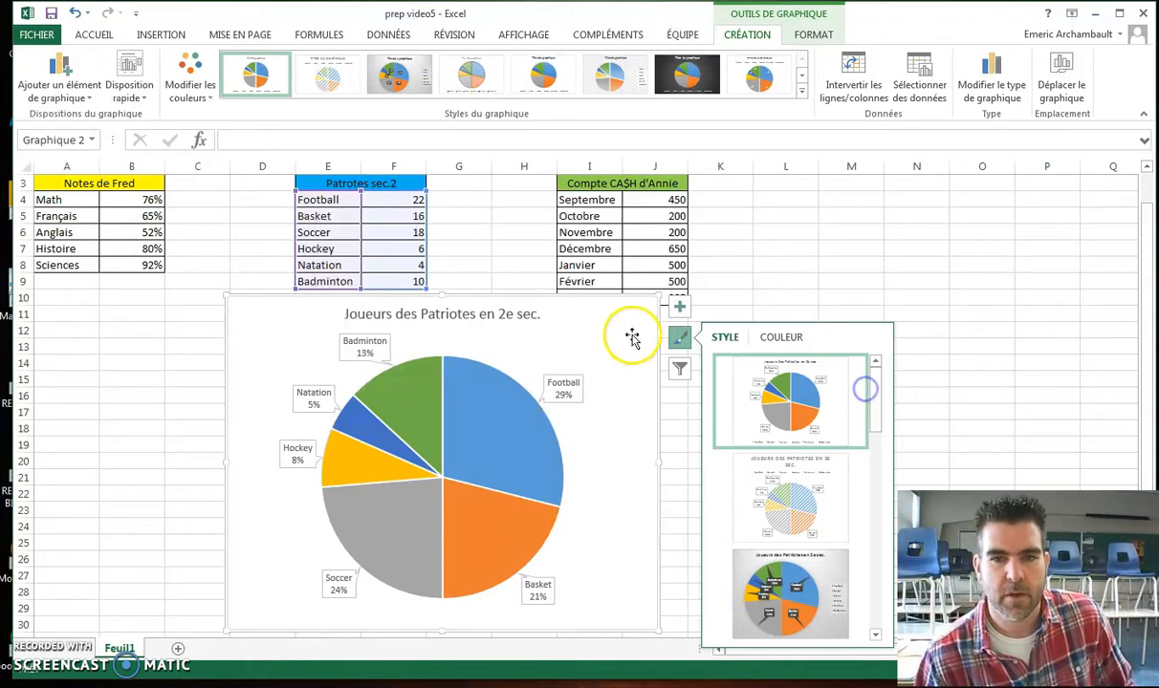
pyautogui.click(916, 256)
pyautogui.click(614, 337)
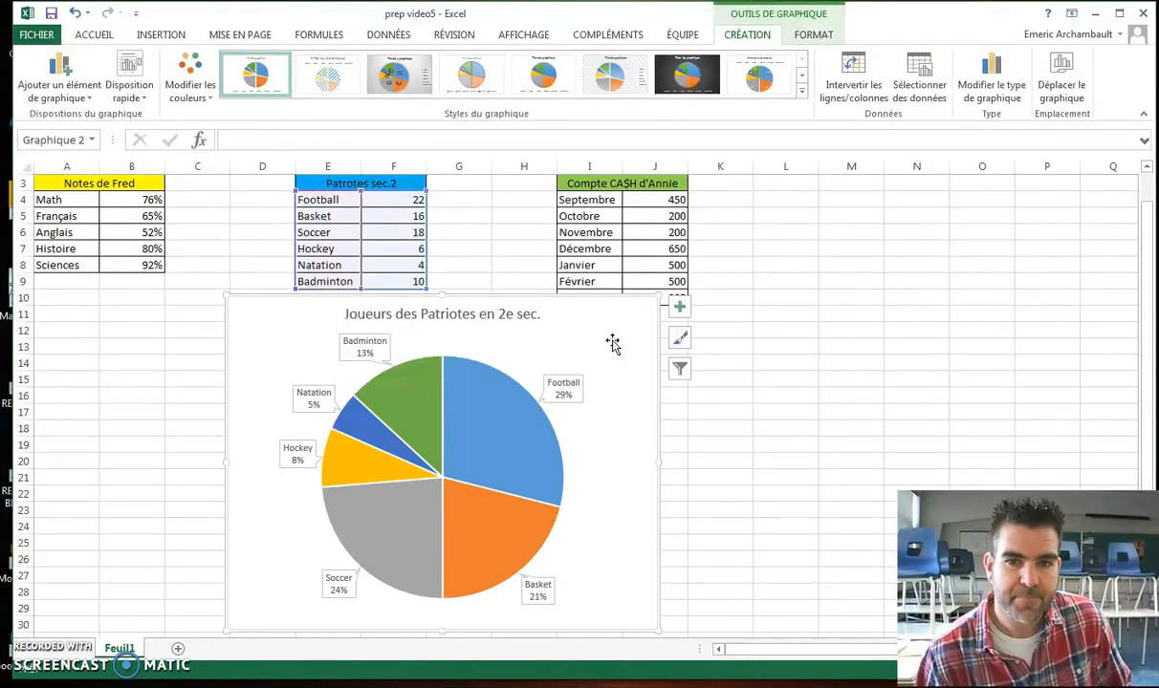
# Copy the whole pie chart to the clipboard and deselect it by selecting cell F6.
pyautogui.click(94, 34)
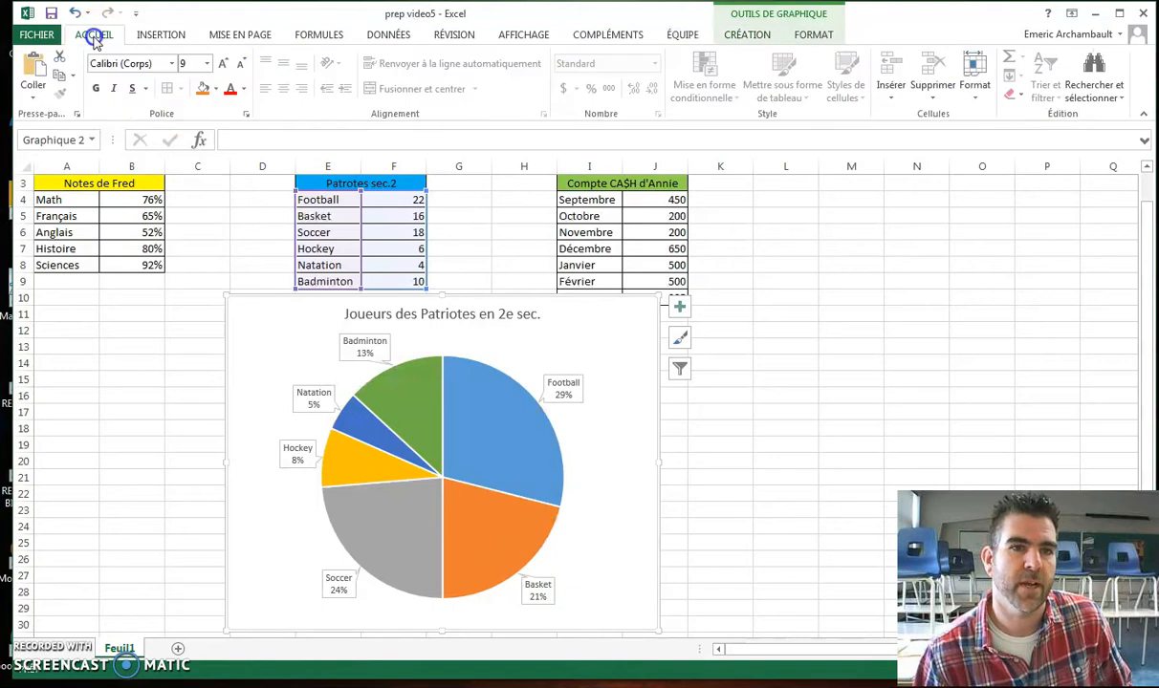
pyautogui.click(71, 79)
pyautogui.click(96, 99)
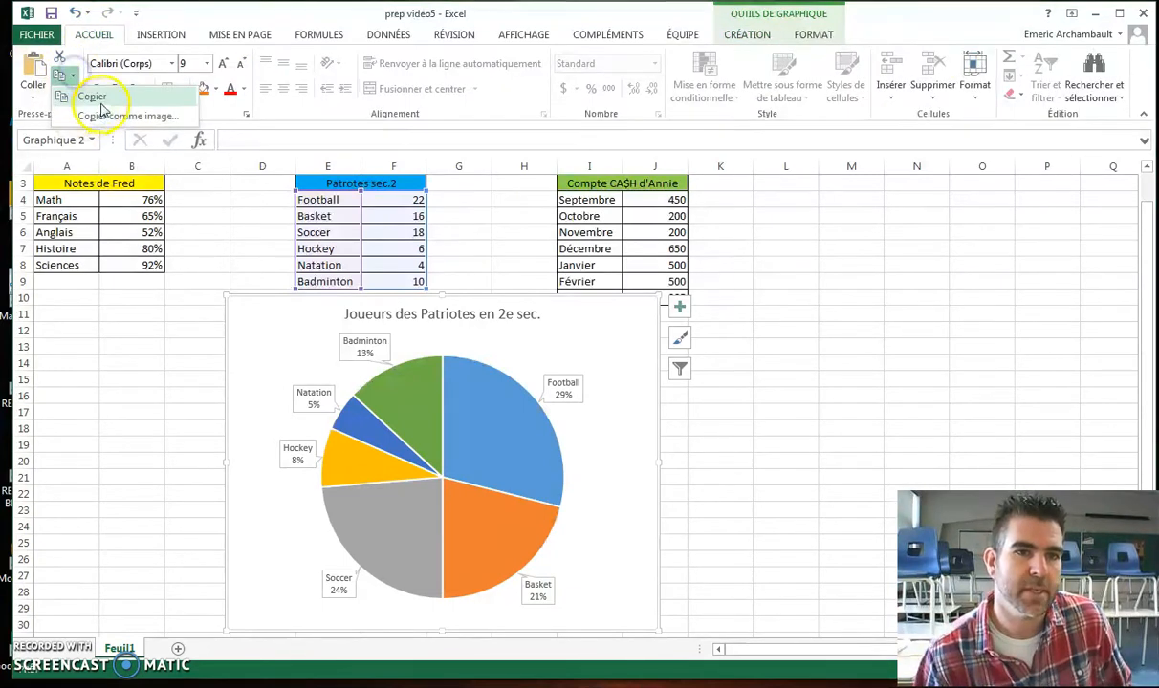
pyautogui.rightClick(283, 305)
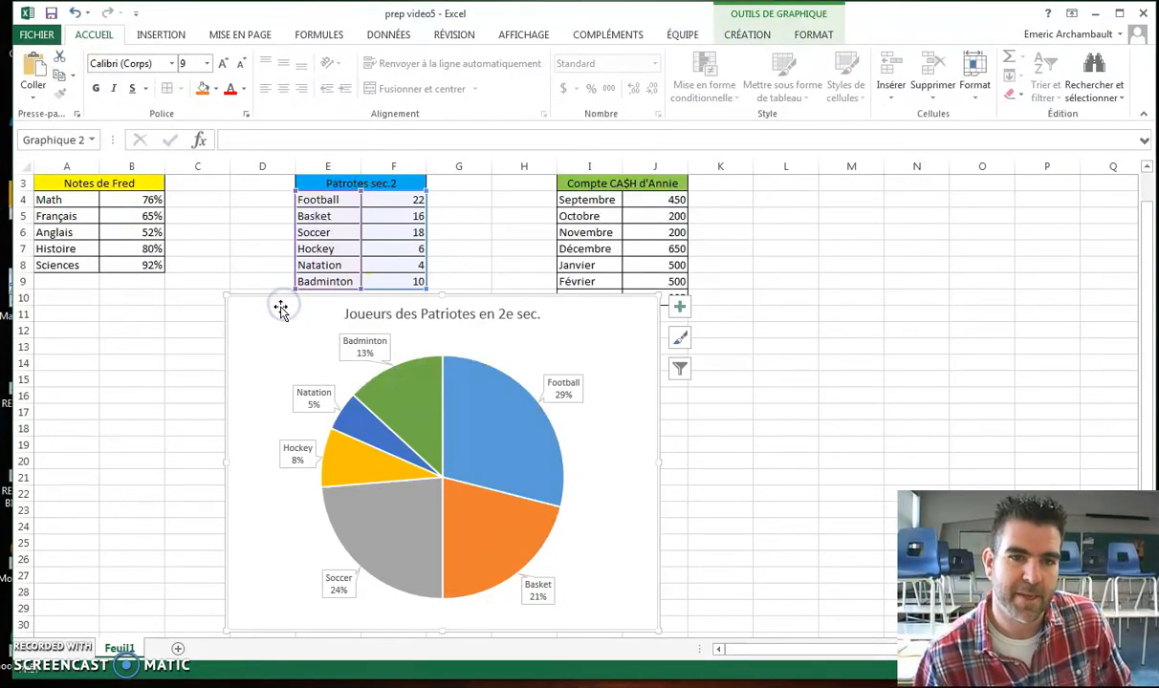
pyautogui.click(410, 409)
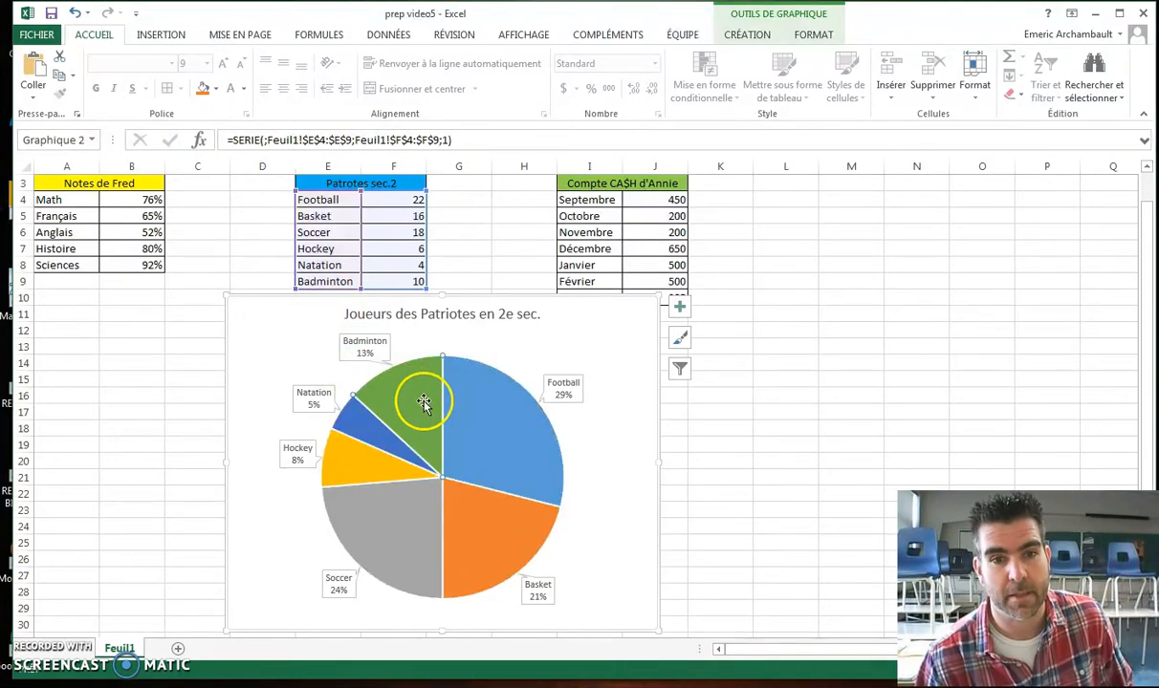
pyautogui.click(264, 306)
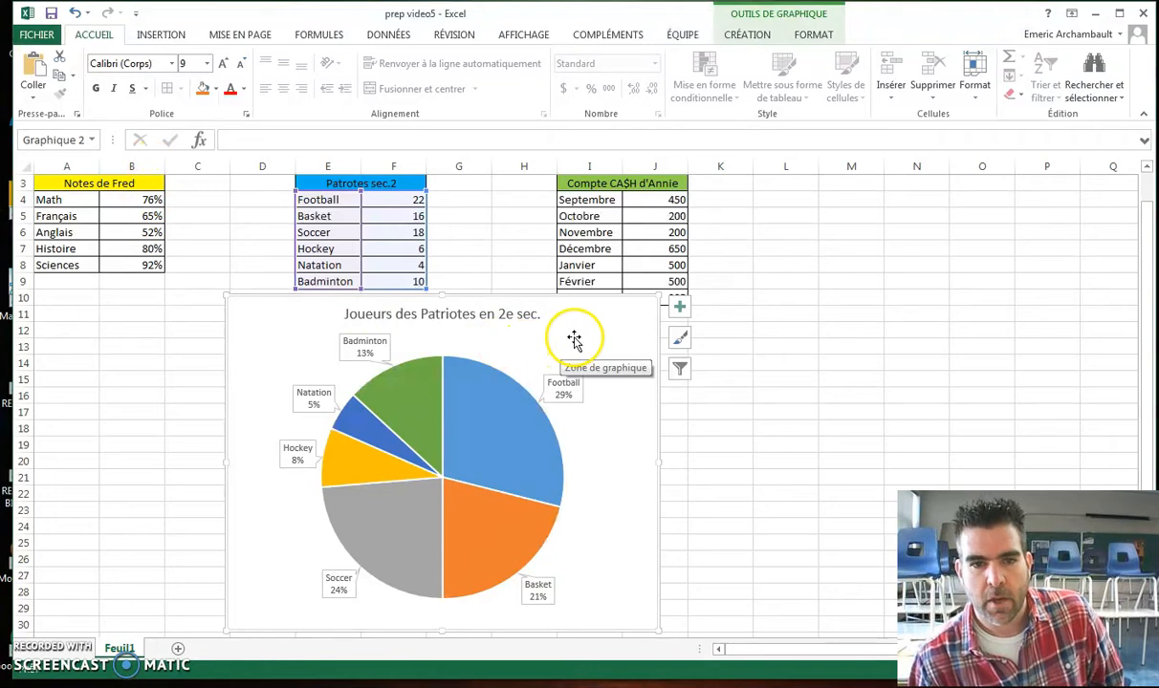
pyautogui.click(416, 232)
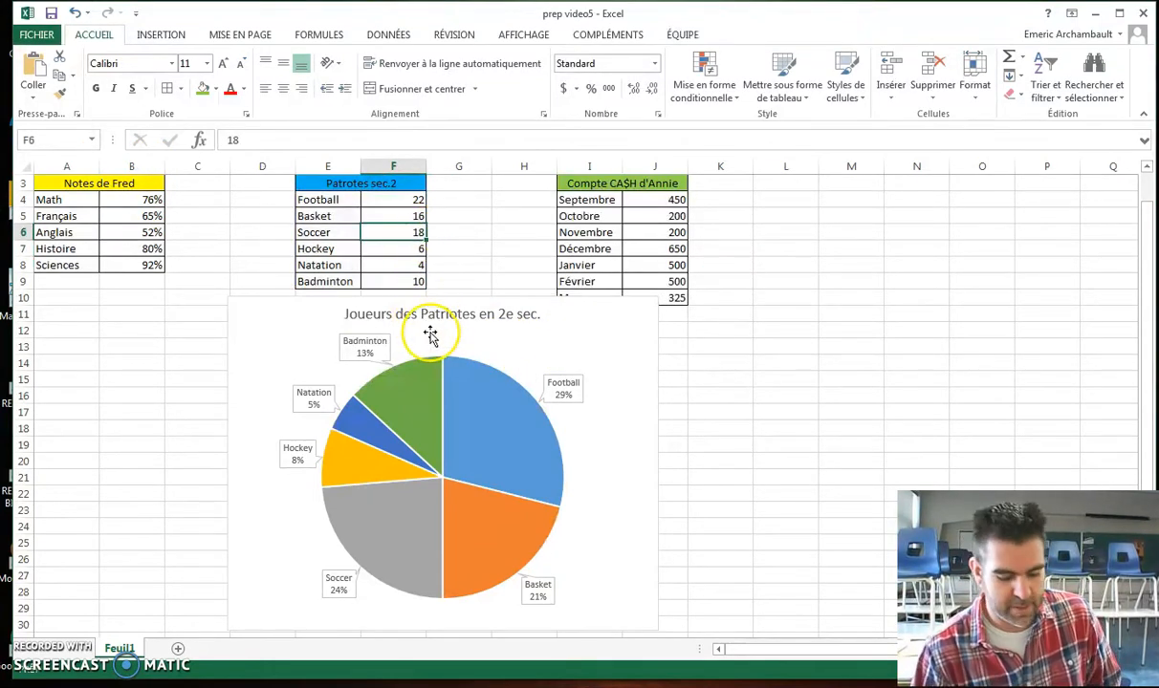
# Change the soccer player count in cell F6 to 50 and check the updated pie chart.
pyautogui.write('50')
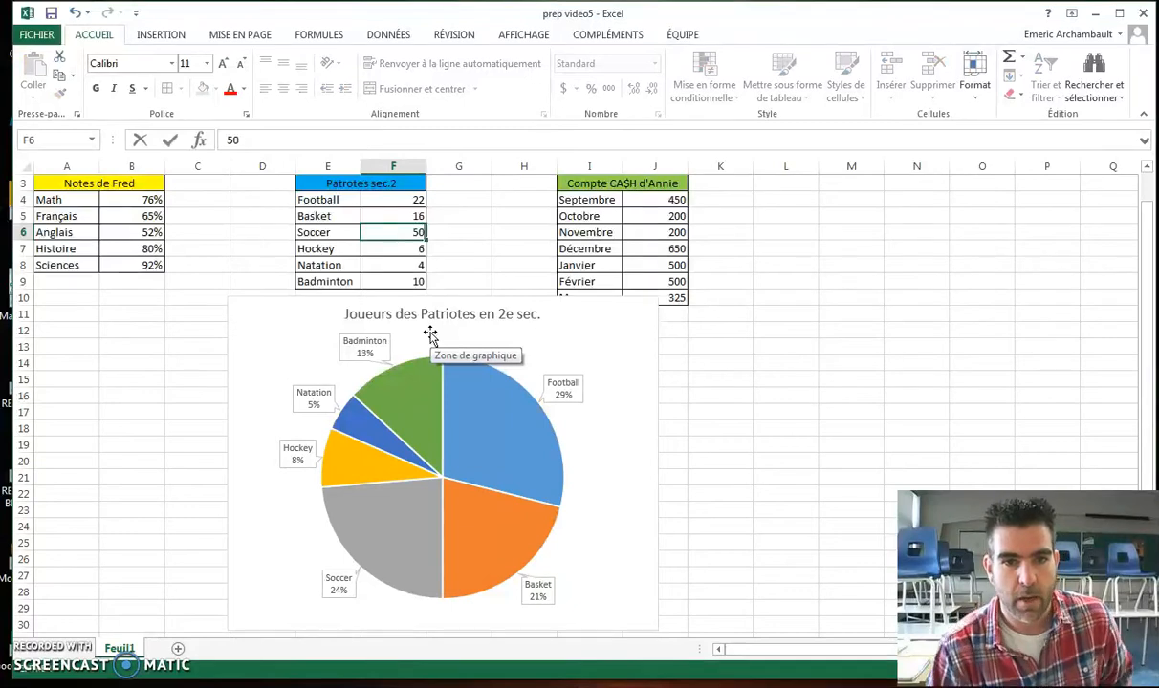
pyautogui.click(454, 253)
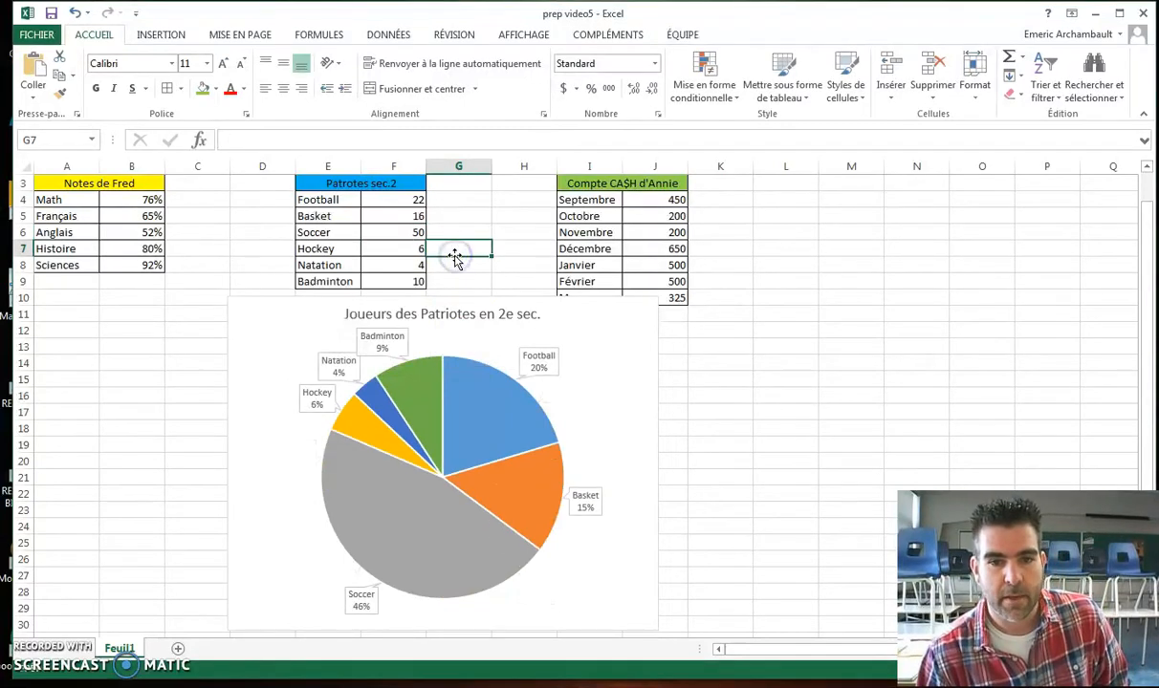
pyautogui.moveTo(465, 433)
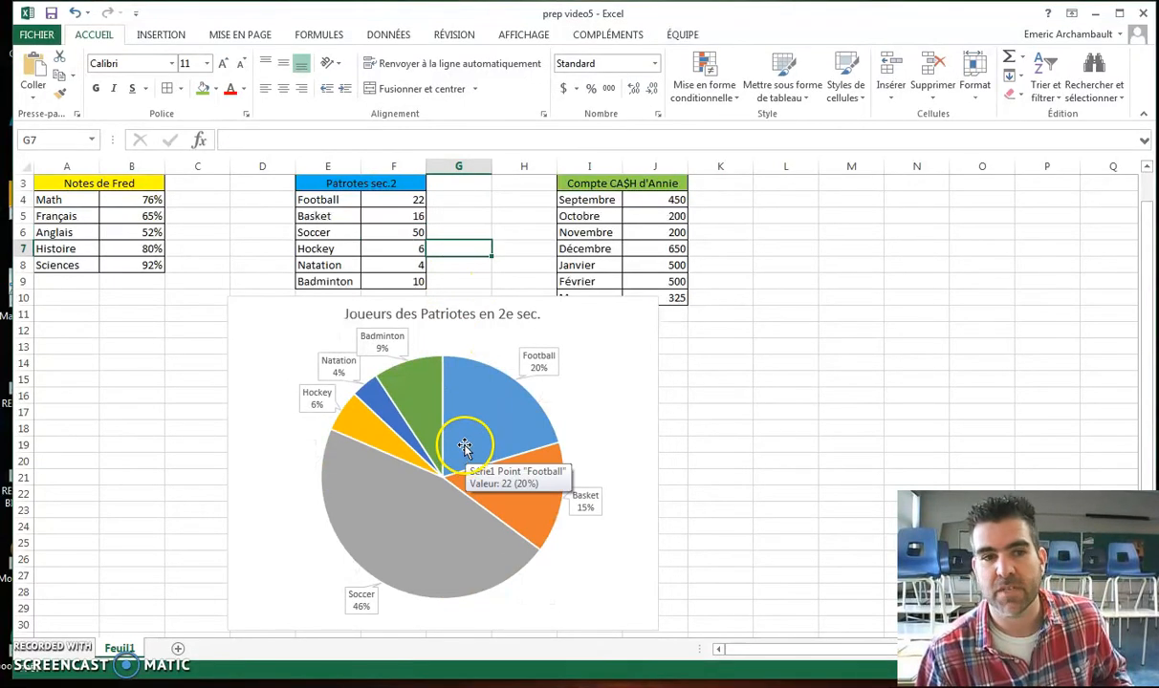
# Delete the whole sports pie chart from the sheet.
pyautogui.click(470, 383)
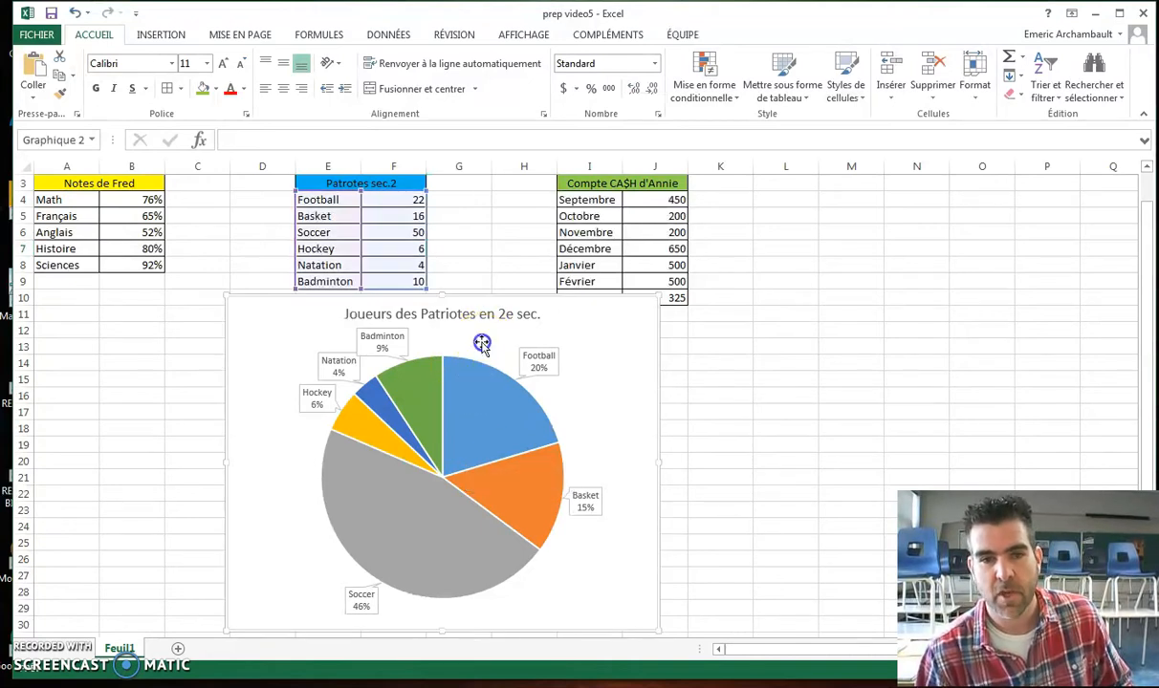
pyautogui.press('Delete')
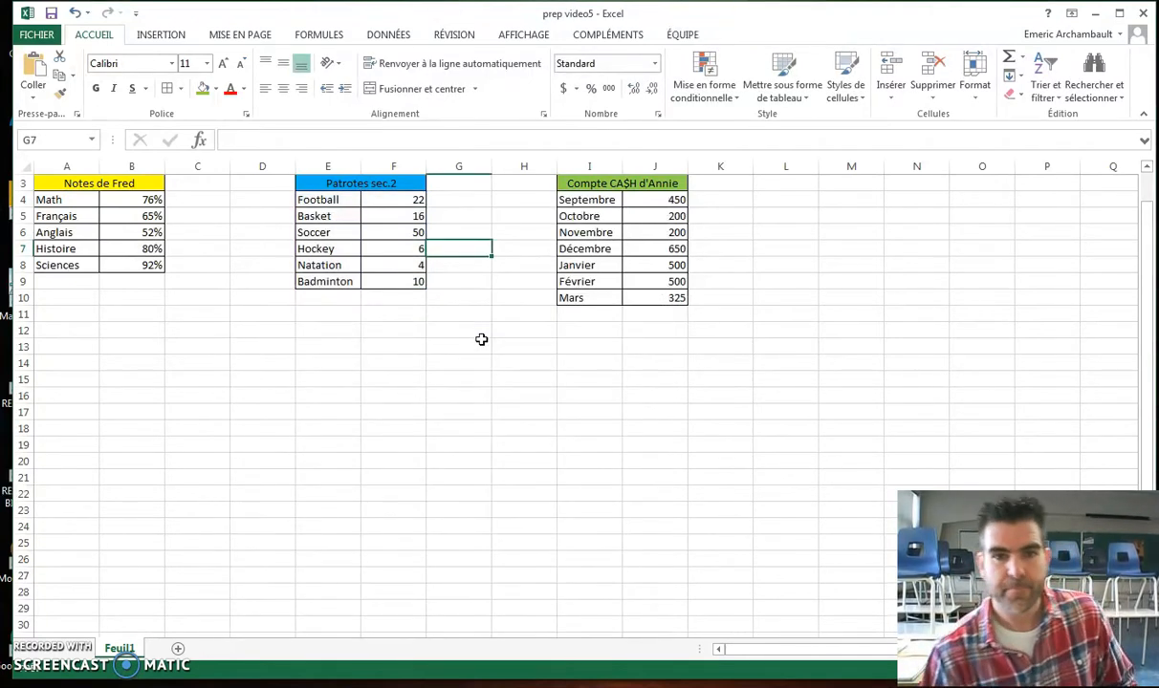
pyautogui.click(569, 396)
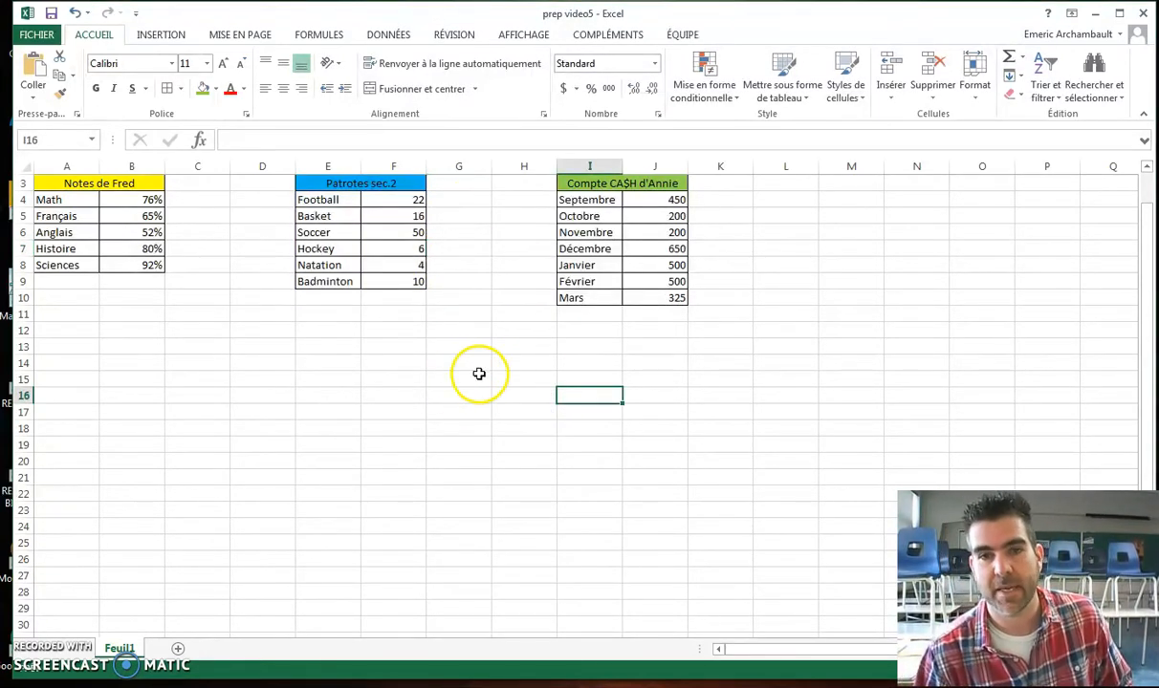
# Insert a basic 2D line chart from the monthly account data in I4:J10.
pyautogui.moveTo(571, 200)
pyautogui.mouseDown()
pyautogui.moveTo(654, 275)
pyautogui.moveTo(655, 298)
pyautogui.mouseUp()
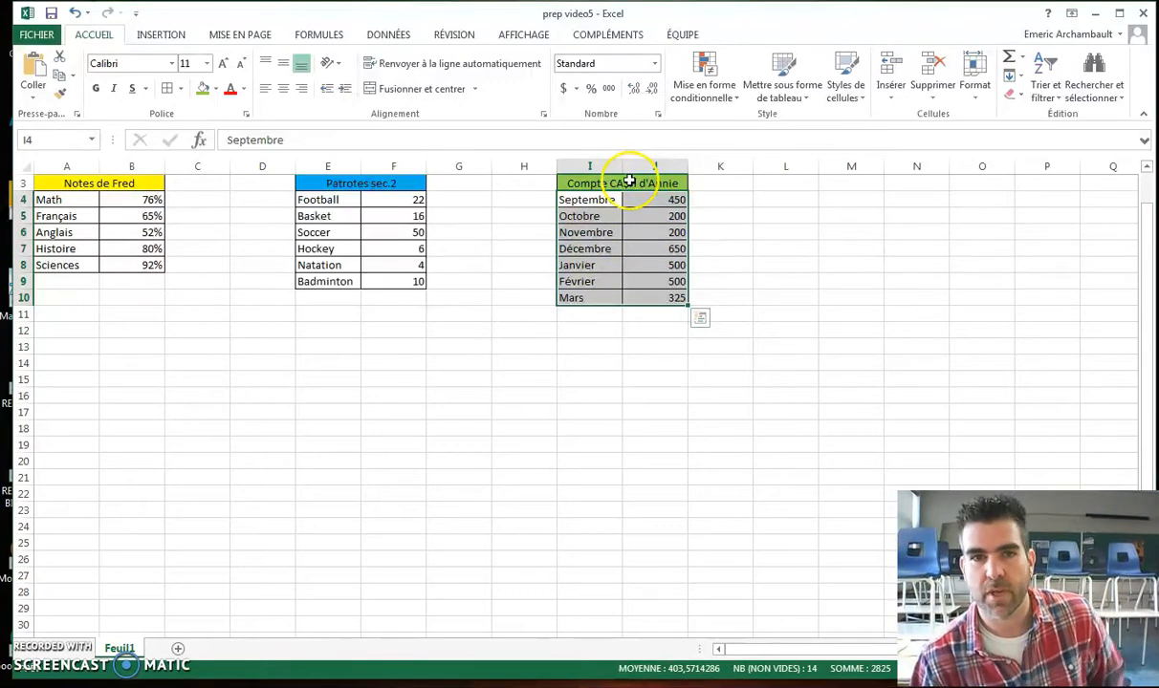
pyautogui.click(170, 39)
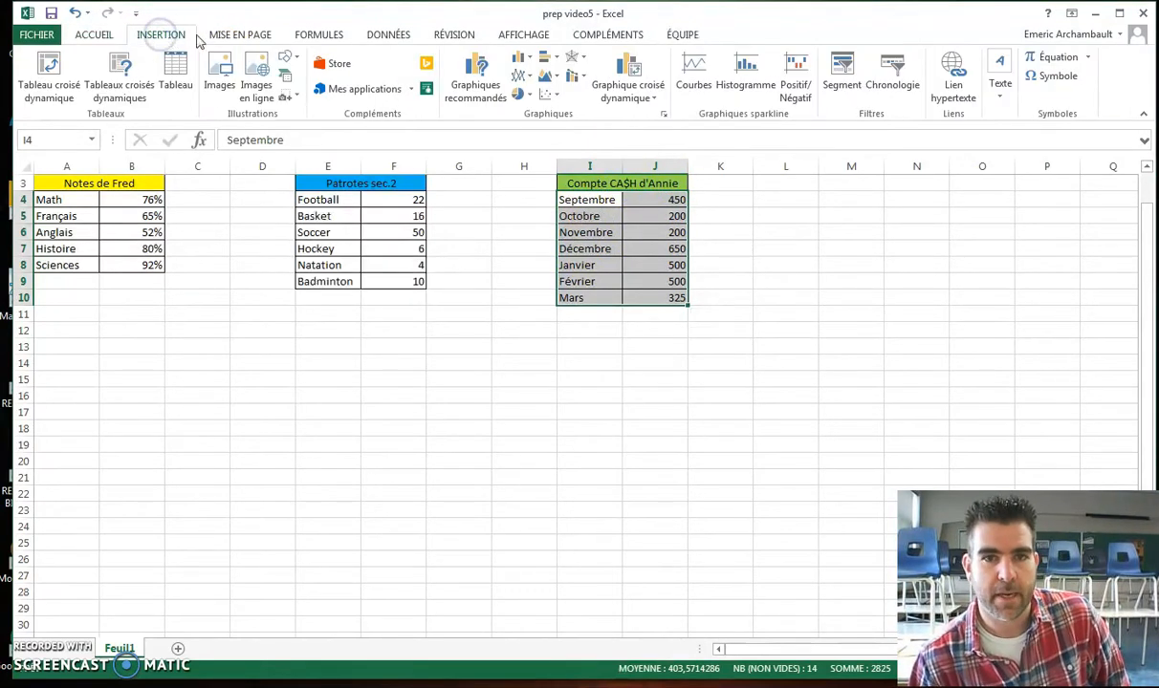
pyautogui.click(531, 83)
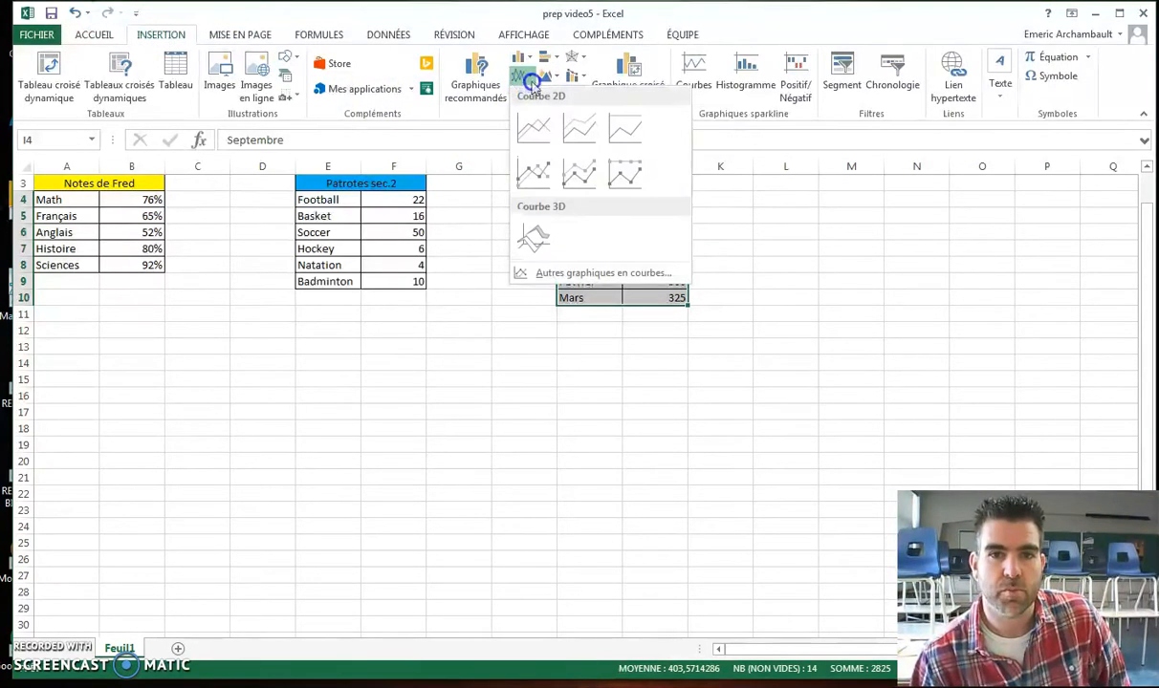
pyautogui.click(534, 129)
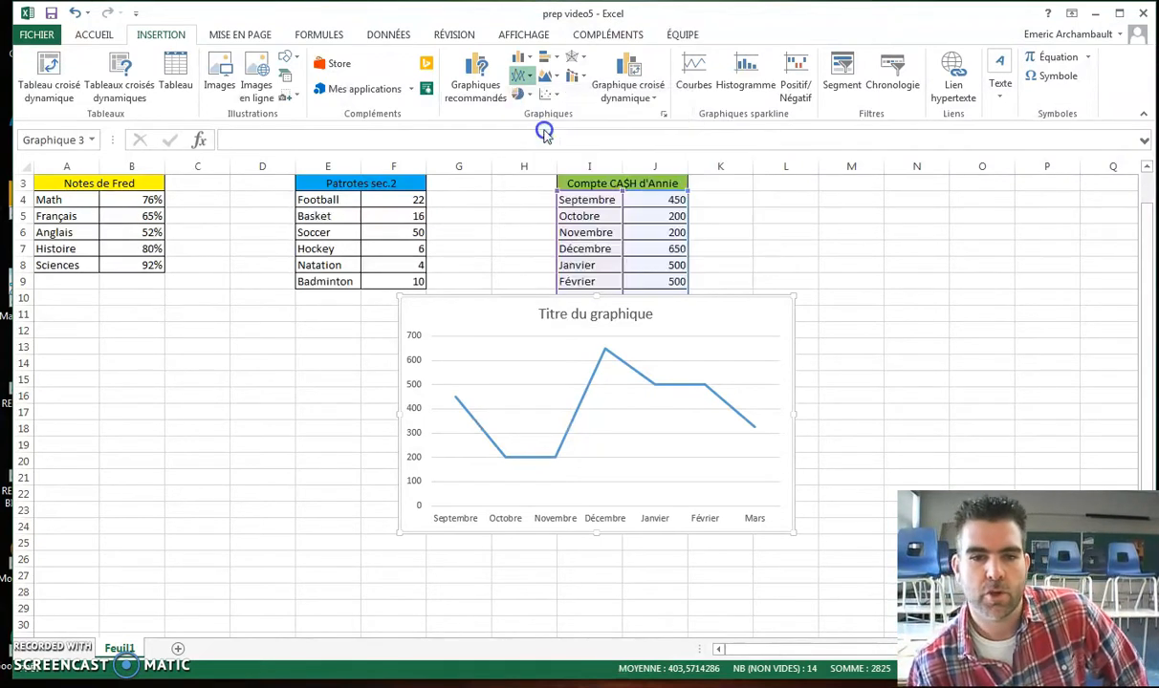
# Replace the line chart's placeholder title with the same text as the green source table's heading.
pyautogui.click(542, 314)
pyautogui.moveTo(653, 315); pyautogui.dragTo(548, 312)
pyautogui.write('Compte')
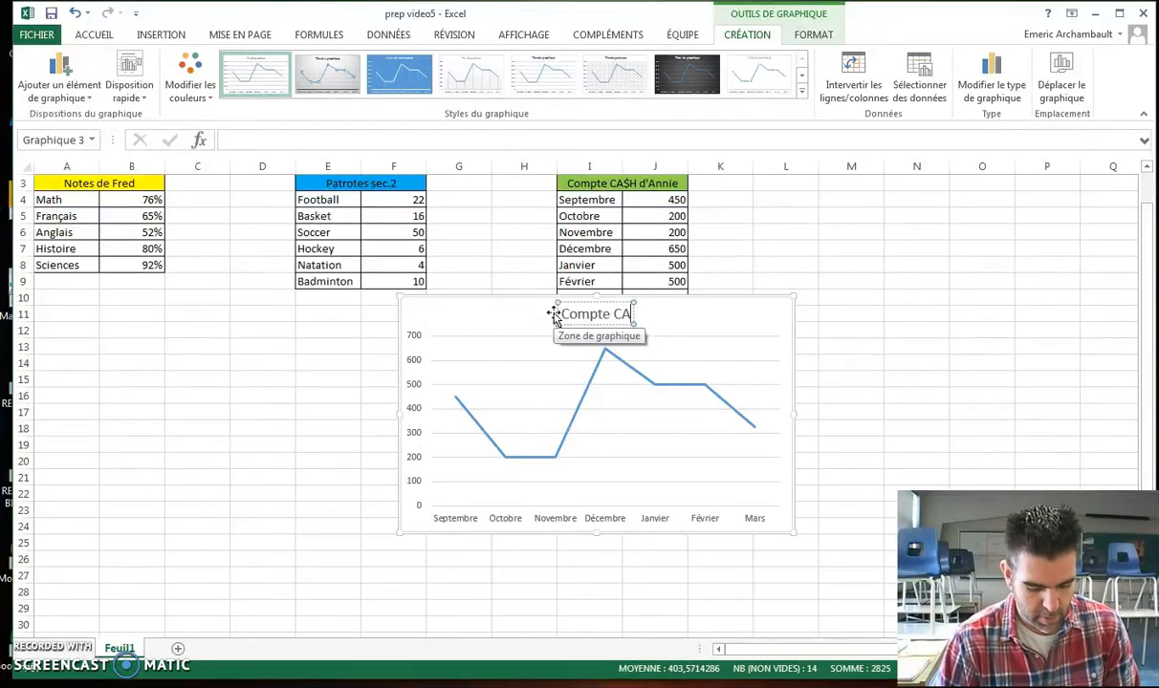
pyautogui.write("CASH d'An")
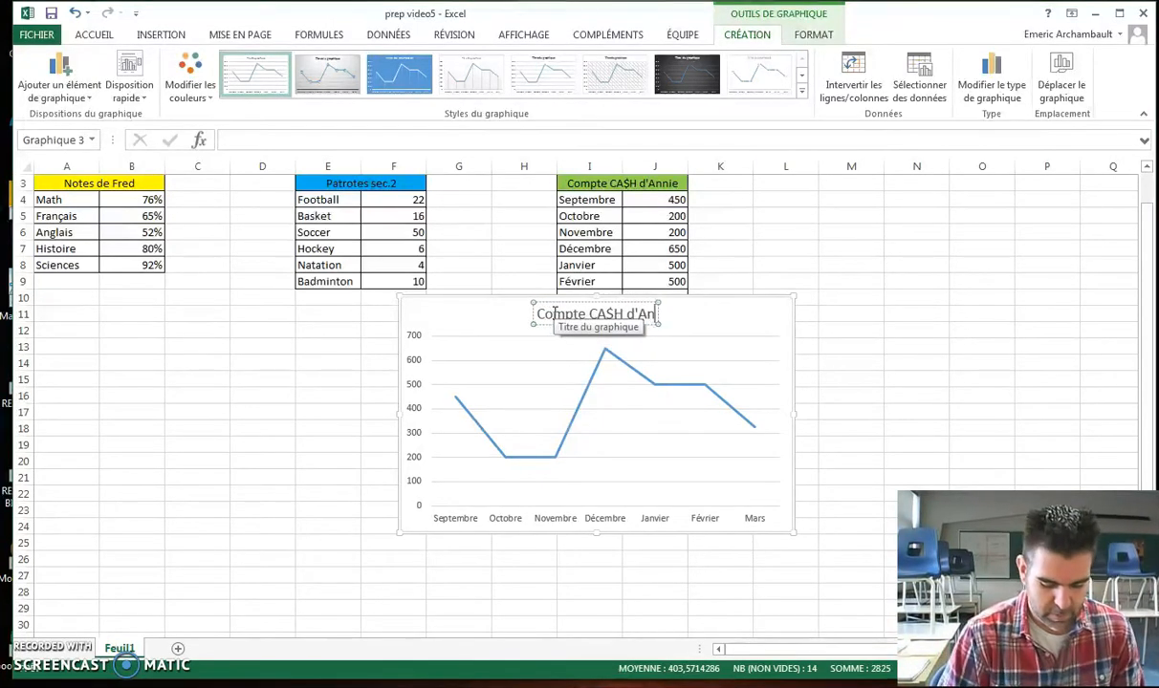
pyautogui.write('nie')
pyautogui.click(856, 433)
# Enlarge the line chart and move it below the tables so it spans from column B's edge through column I, down to about row 27.
pyautogui.click(777, 509)
pyautogui.moveTo(792, 533); pyautogui.dragTo(844, 606)
pyautogui.click(534, 346)
pyautogui.moveTo(750, 304); pyautogui.dragTo(505, 302)
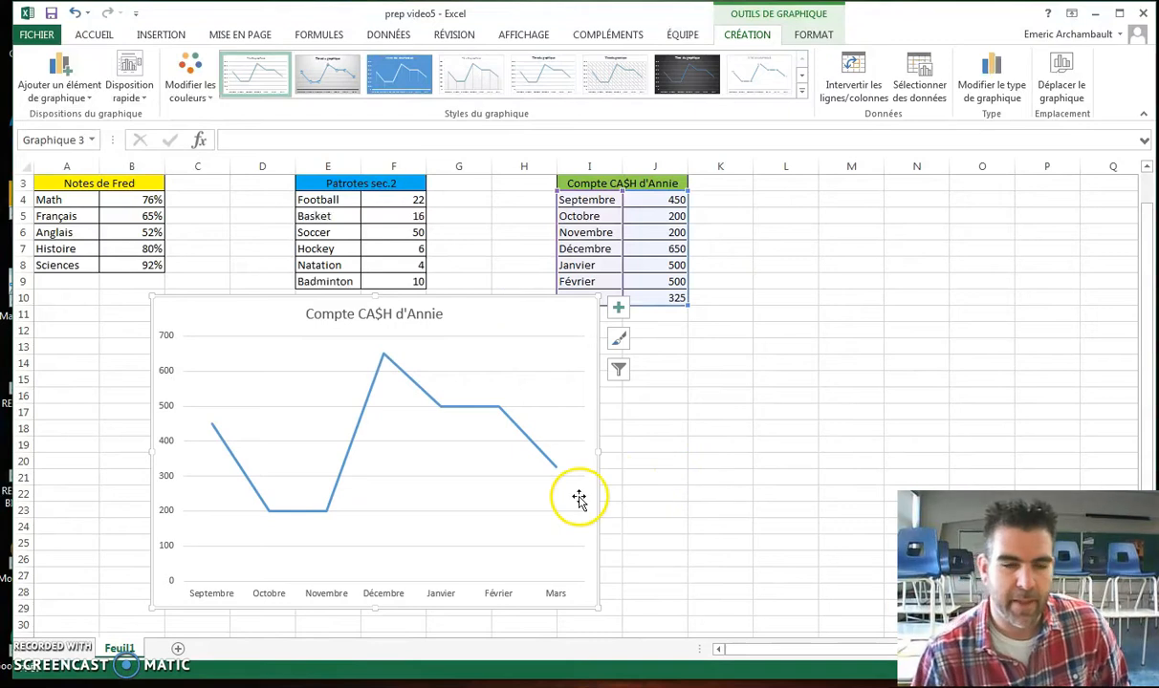
pyautogui.moveTo(599, 609); pyautogui.dragTo(620, 583)
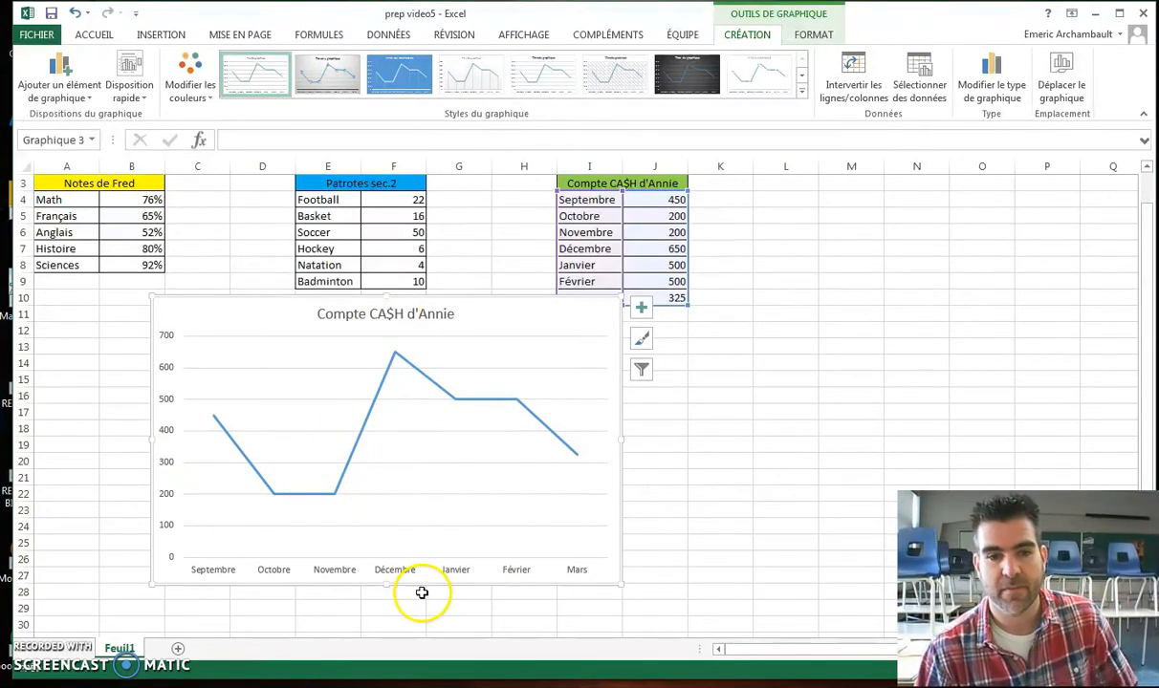
# Add axis titles to the line chart and set the horizontal axis title to "Mois".
pyautogui.click(641, 307)
pyautogui.click(680, 345)
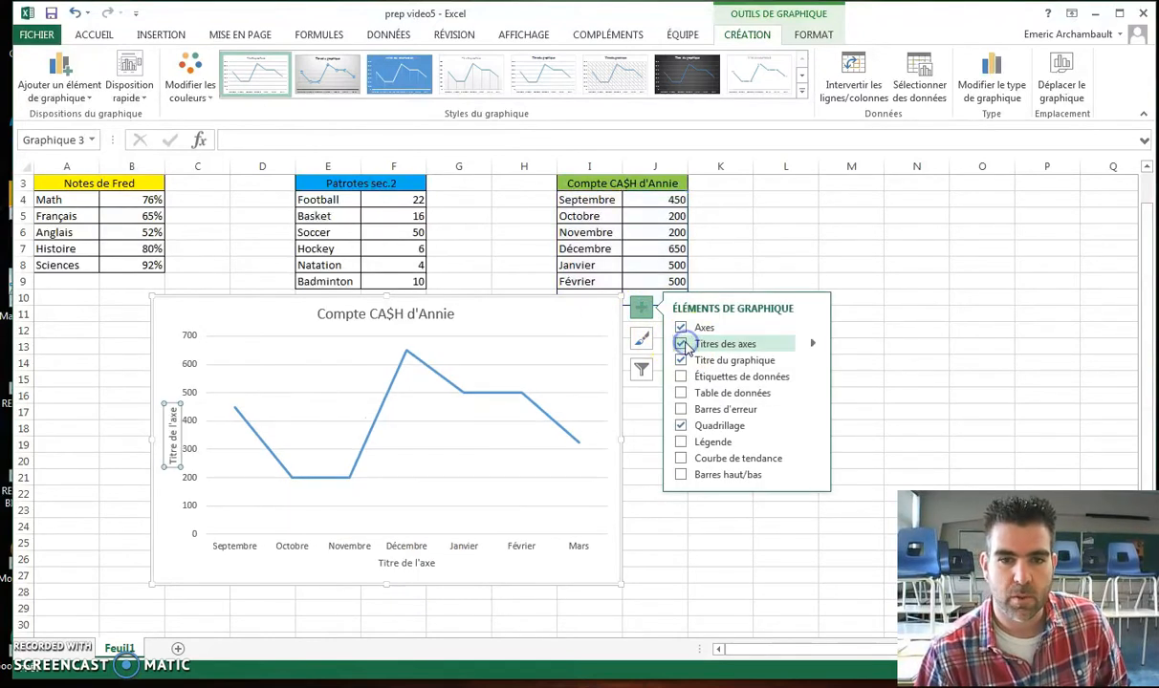
pyautogui.click(422, 562)
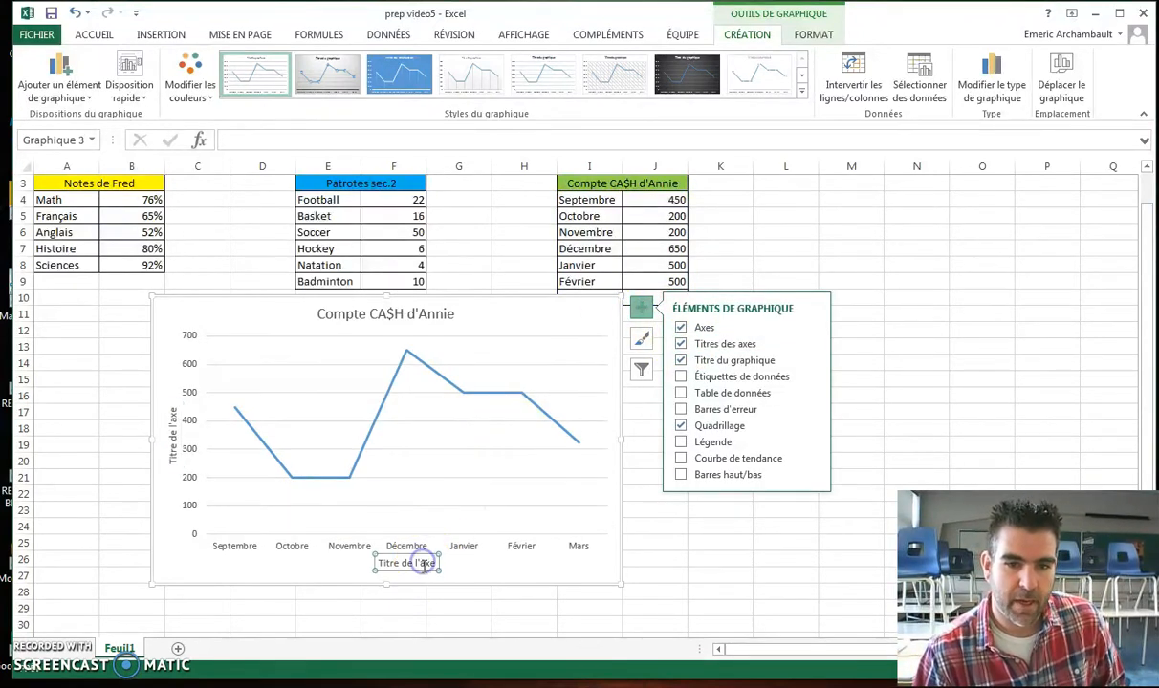
pyautogui.click(425, 563)
pyautogui.moveTo(432, 564); pyautogui.dragTo(363, 568)
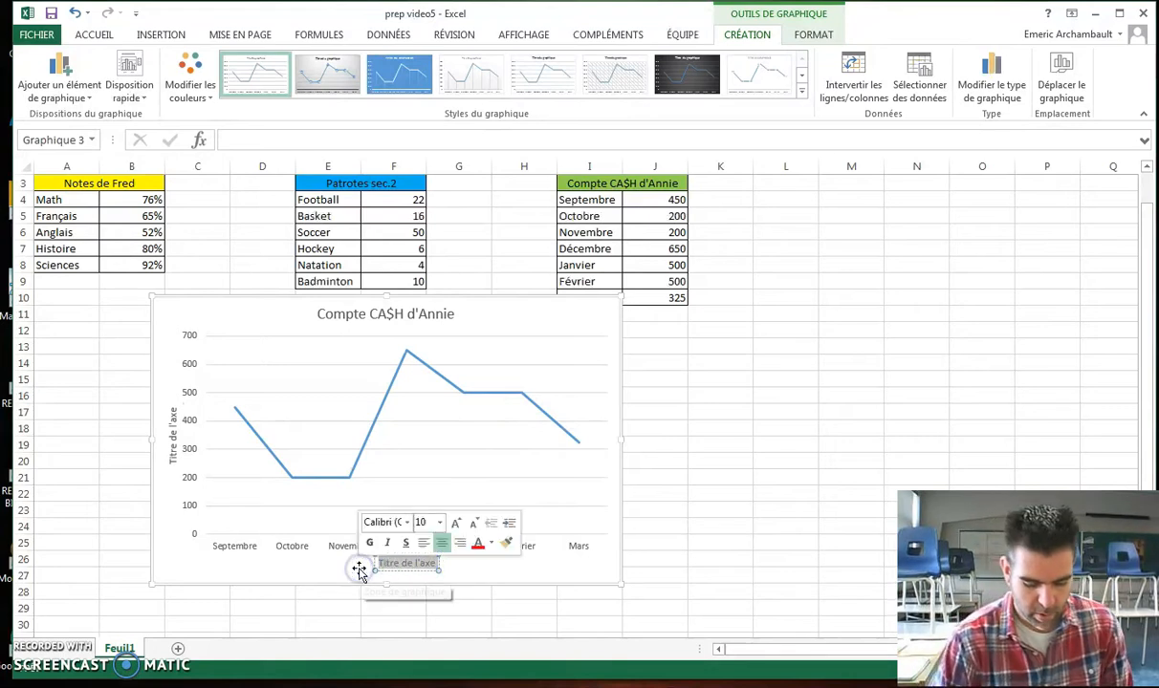
pyautogui.write('Mois')
# Set the line chart's vertical axis title to "Montant en $".
pyautogui.click(170, 421)
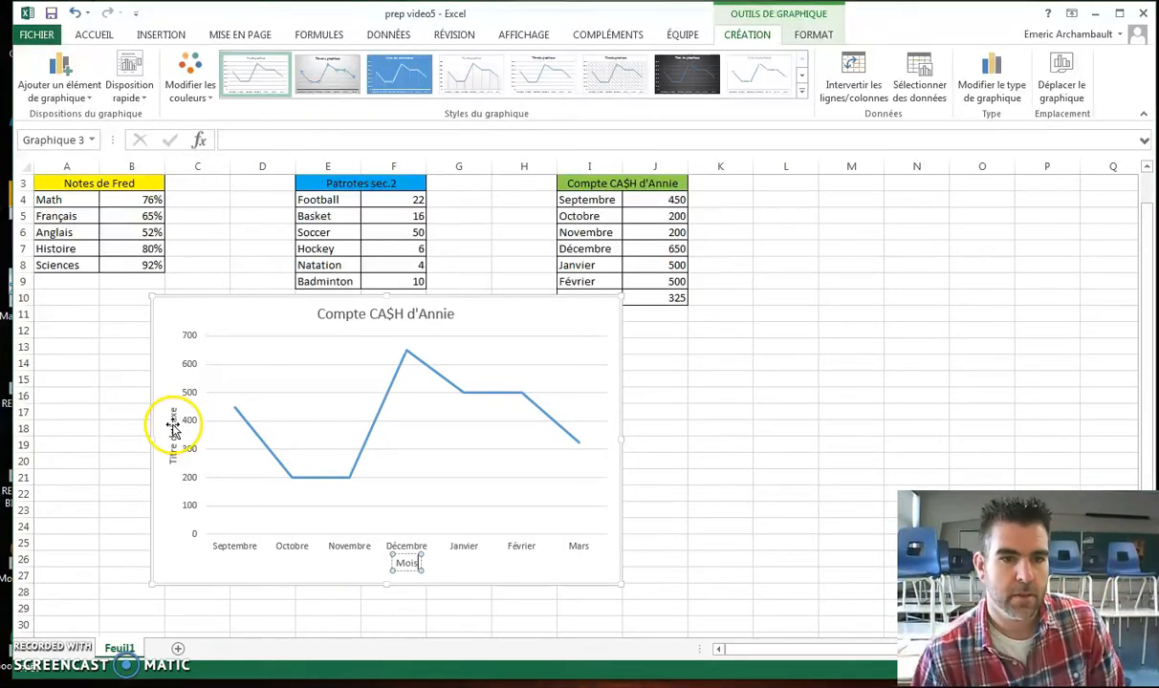
pyautogui.click(173, 411)
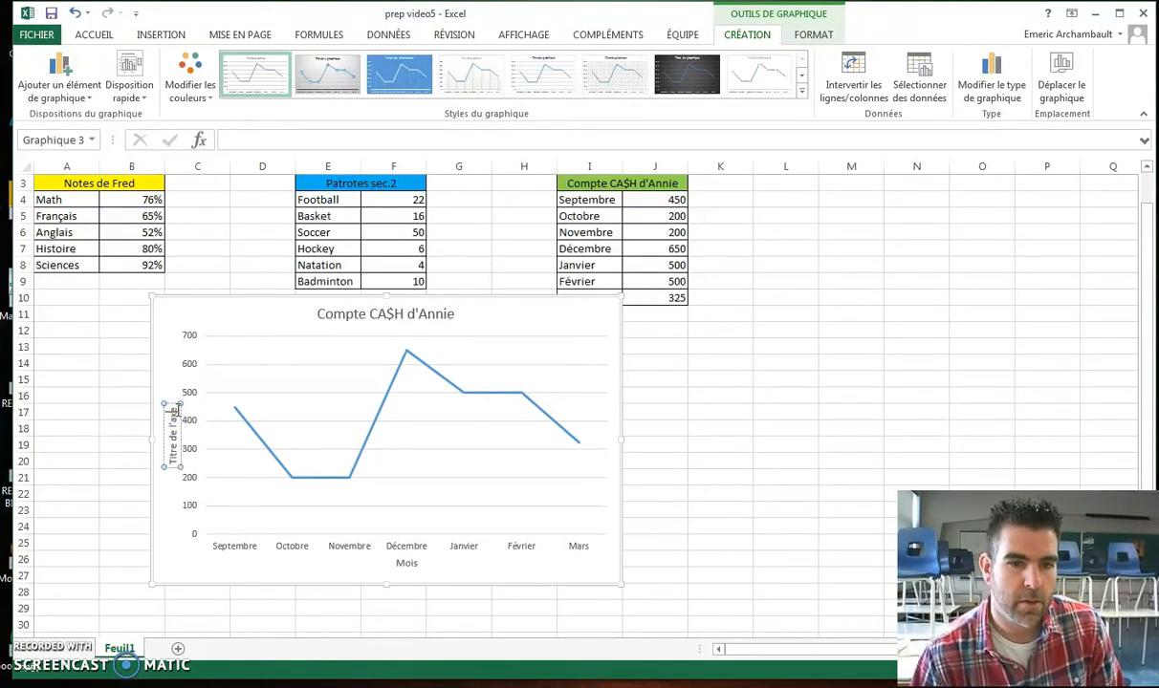
pyautogui.moveTo(172, 444); pyautogui.dragTo(170, 449)
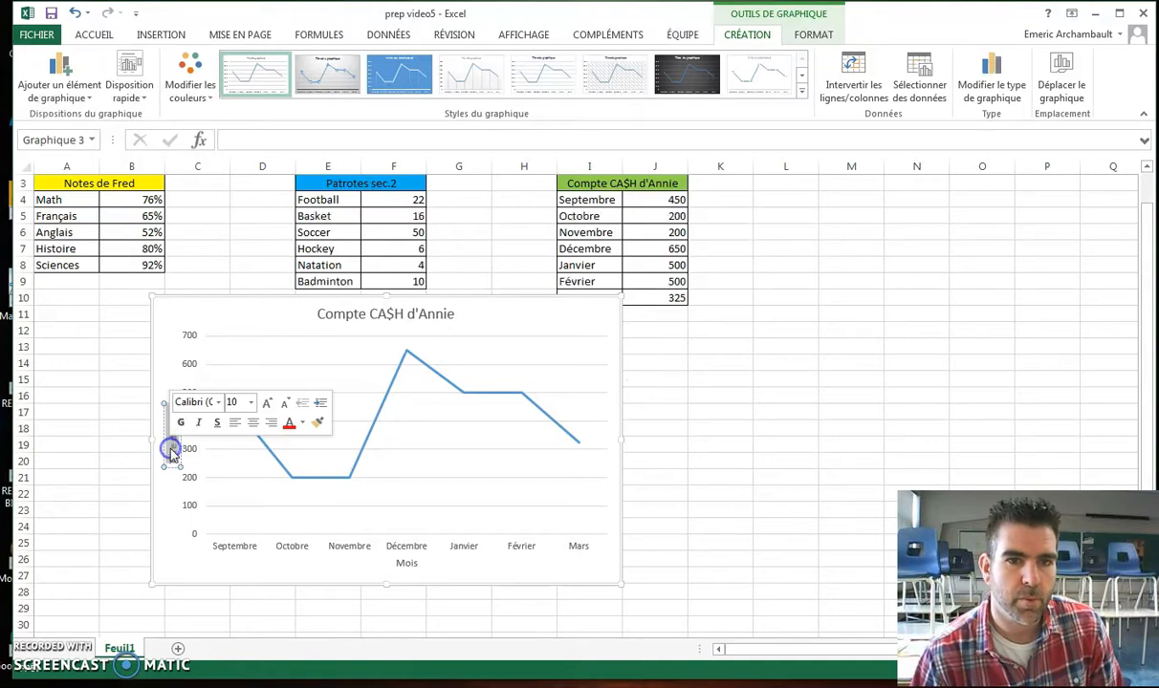
pyautogui.press('Delete')
pyautogui.write('Montant en $')
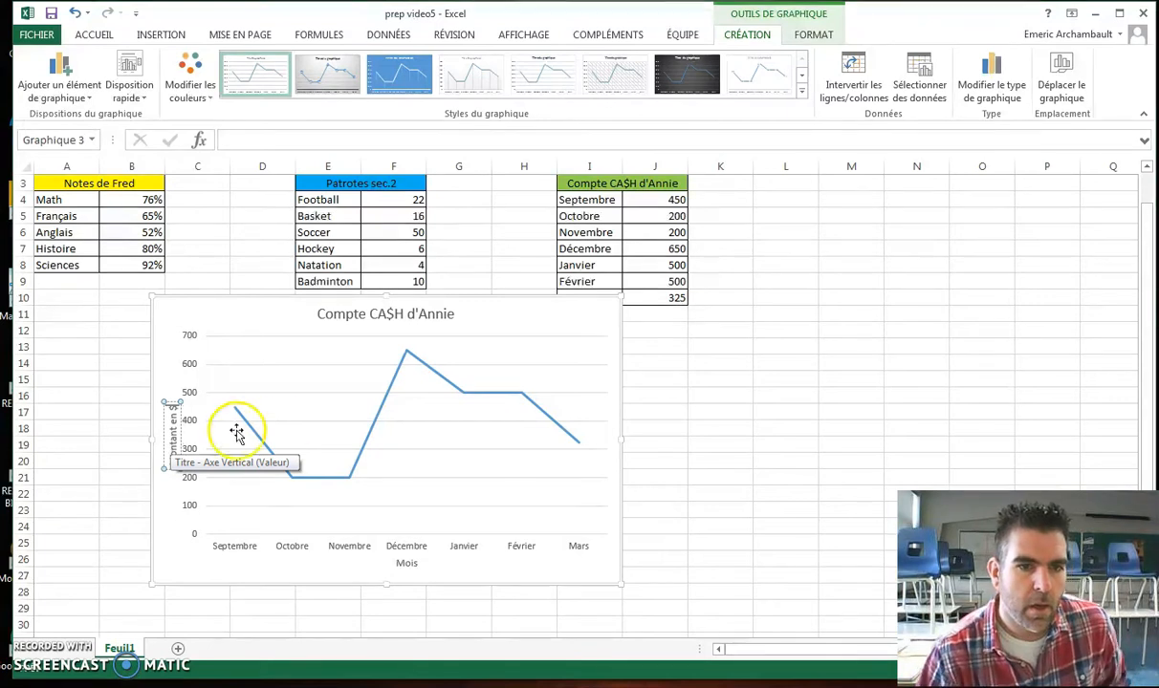
pyautogui.click(822, 410)
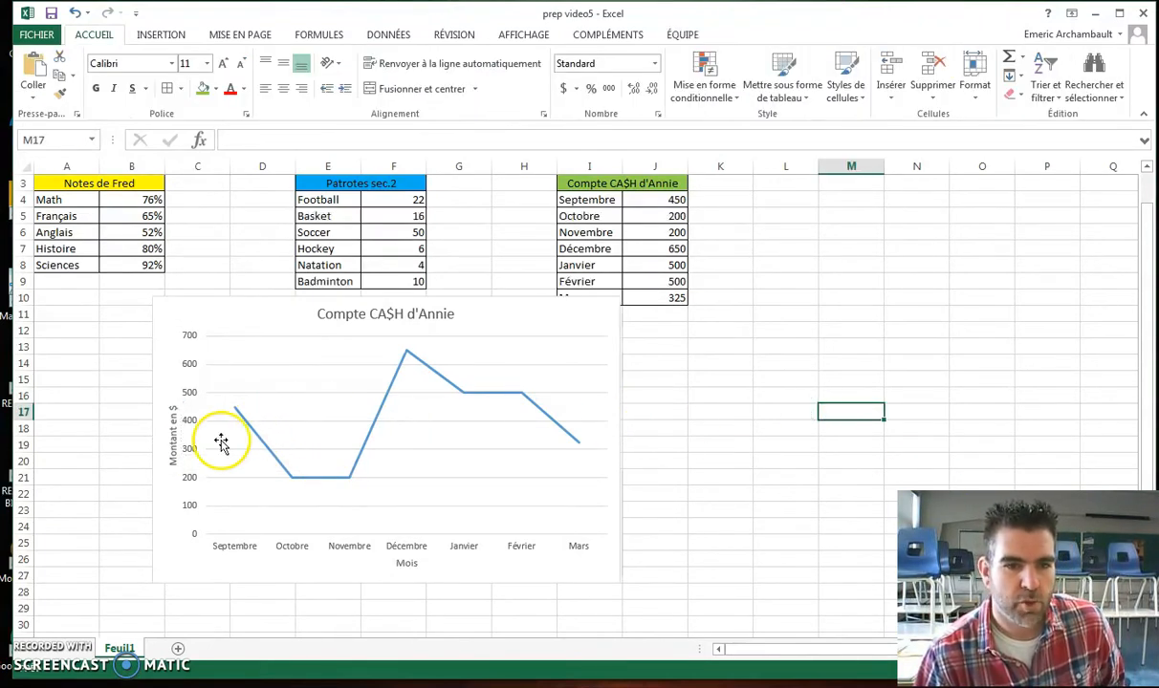
# Move the vertical axis title up beside the upper end of the line chart's value axis.
pyautogui.click(172, 438)
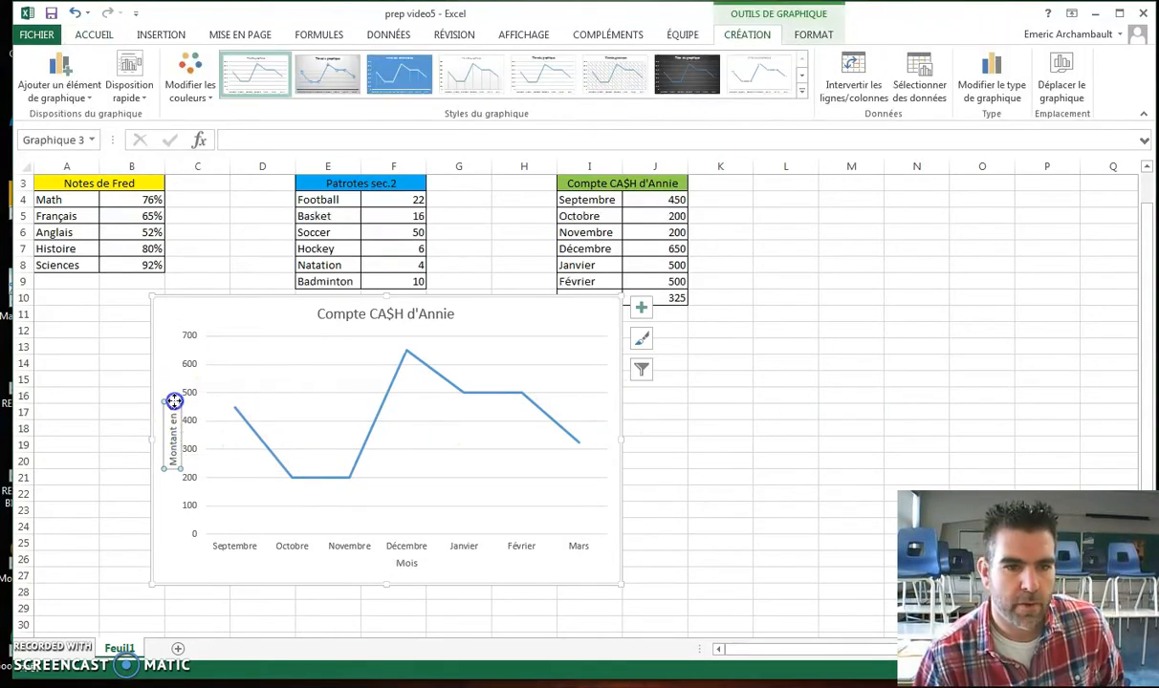
pyautogui.moveTo(165, 399); pyautogui.dragTo(164, 325)
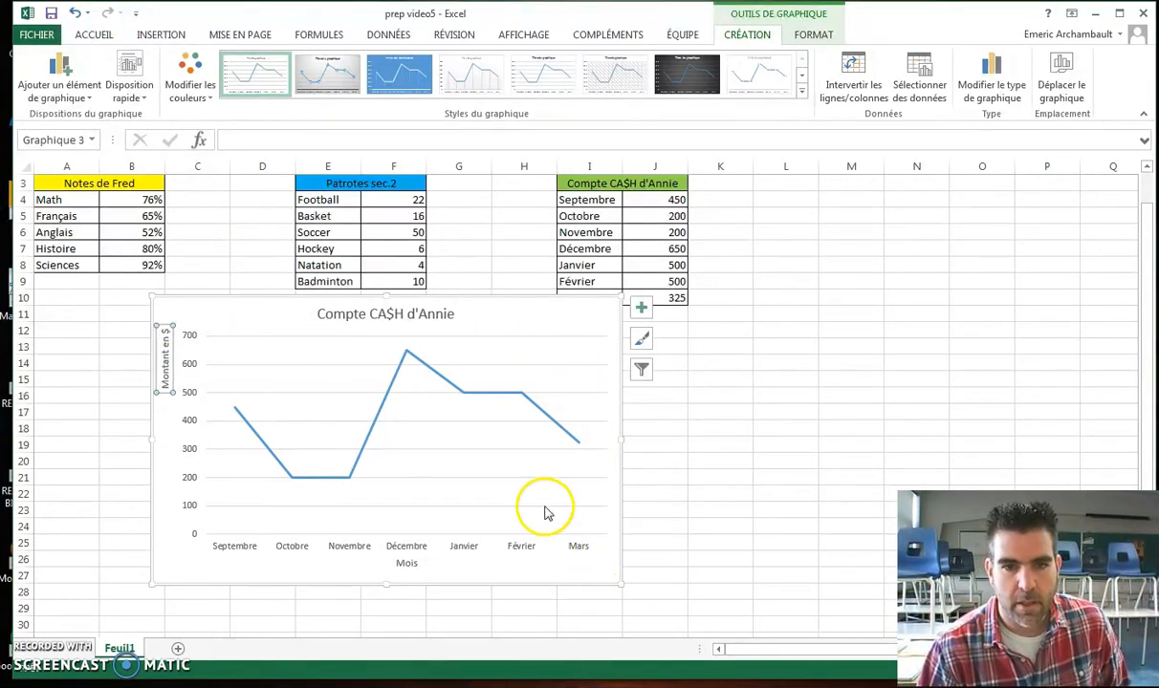
pyautogui.click(652, 317)
# Turn on the data labels (Étiquettes de données) for the line chart.
pyautogui.click(617, 331)
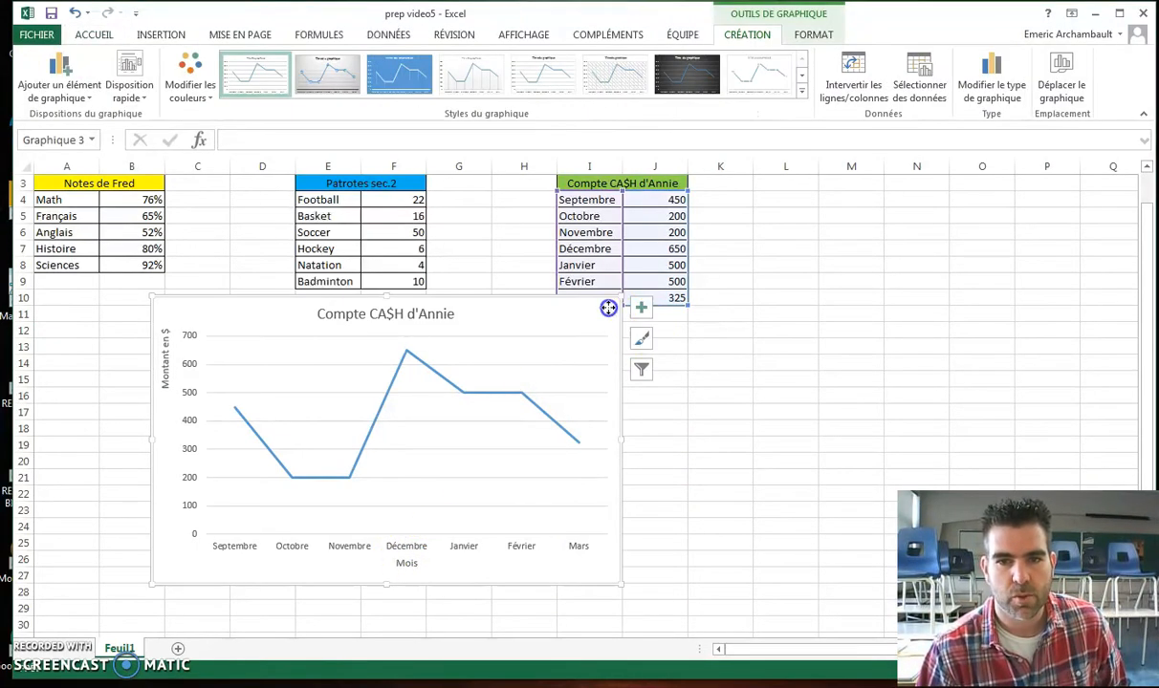
pyautogui.click(641, 311)
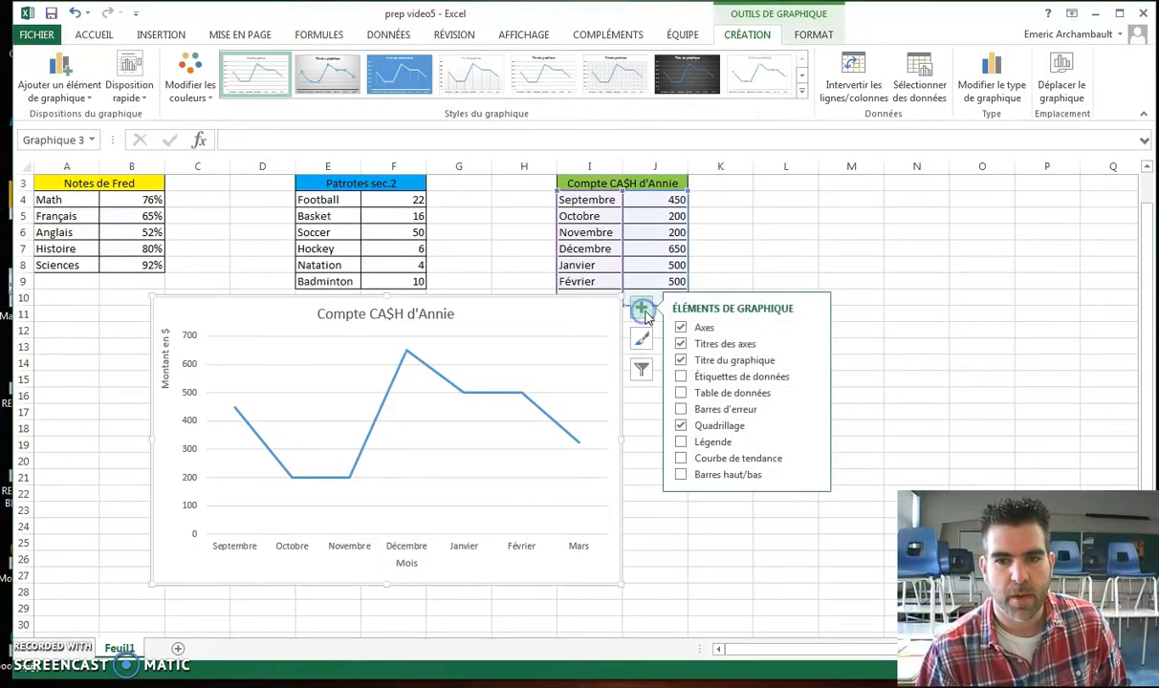
pyautogui.click(719, 379)
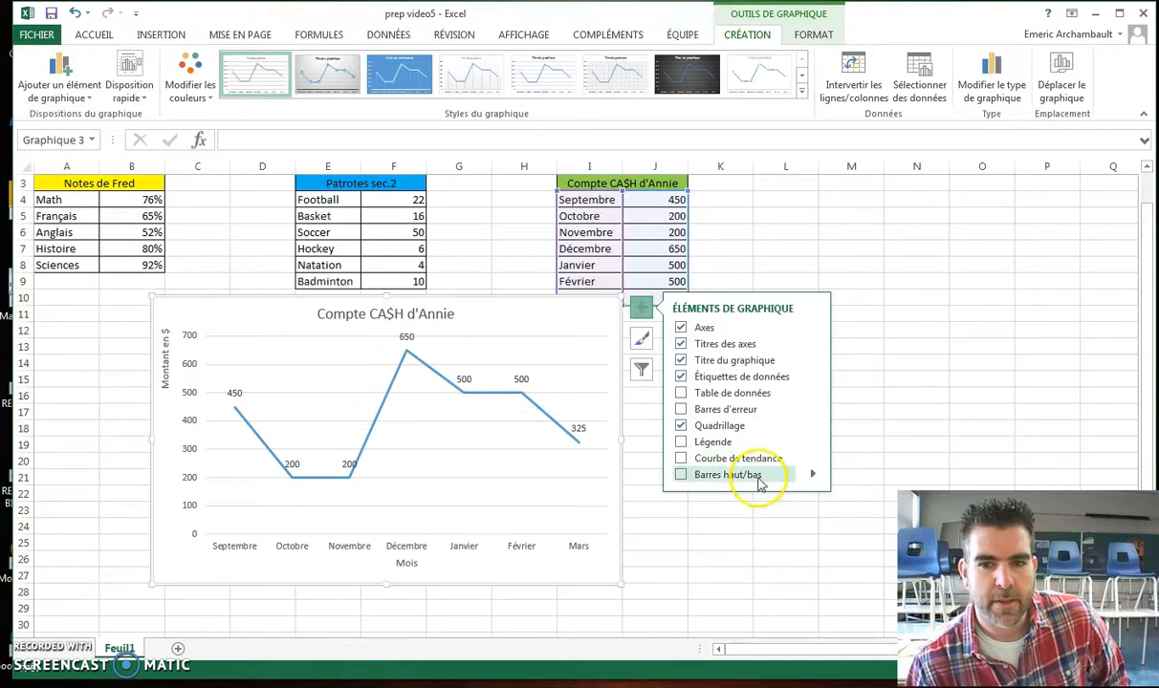
# Try the data table (Table de données) on the line chart, remove it, and switch off the data labels.
pyautogui.click(781, 393)
pyautogui.click(756, 396)
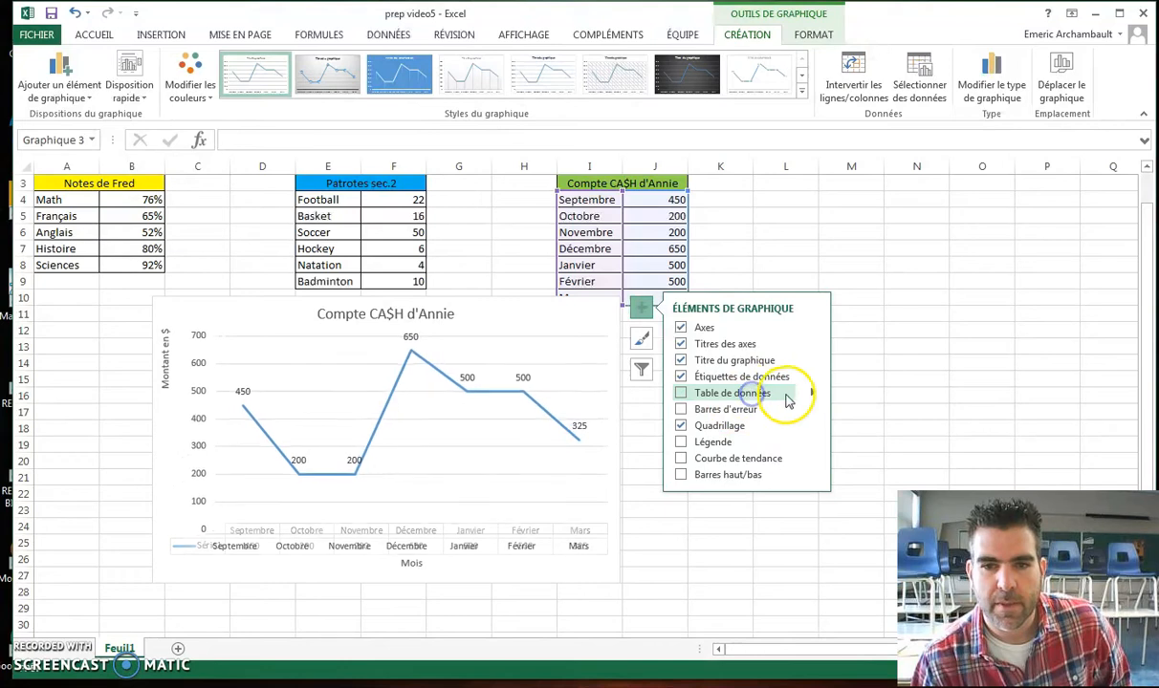
pyautogui.click(811, 395)
pyautogui.click(770, 375)
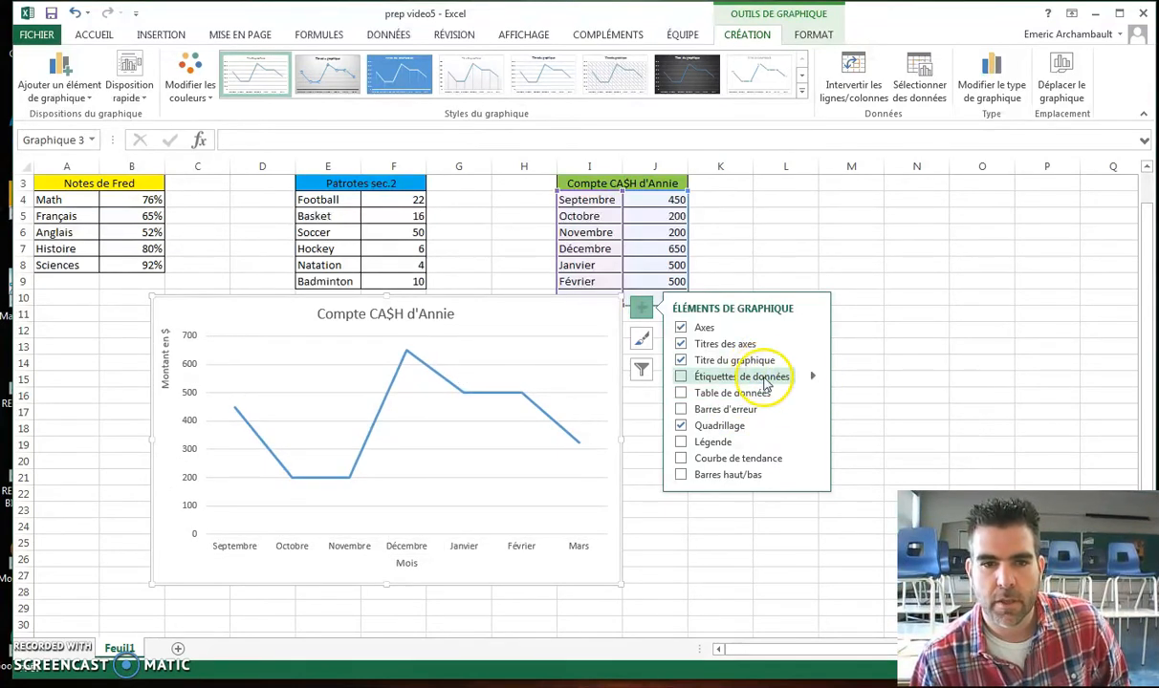
# Turn the line chart's data labels back on and place them above the points (Au-dessus).
pyautogui.click(682, 377)
pyautogui.click(812, 378)
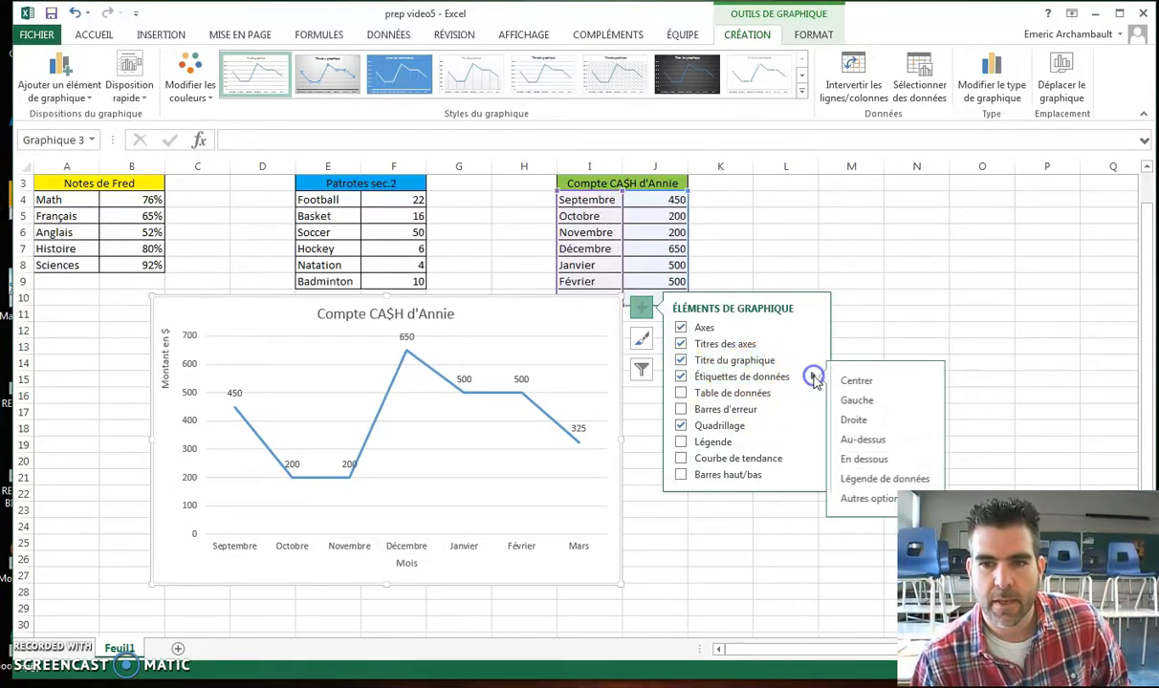
pyautogui.click(881, 442)
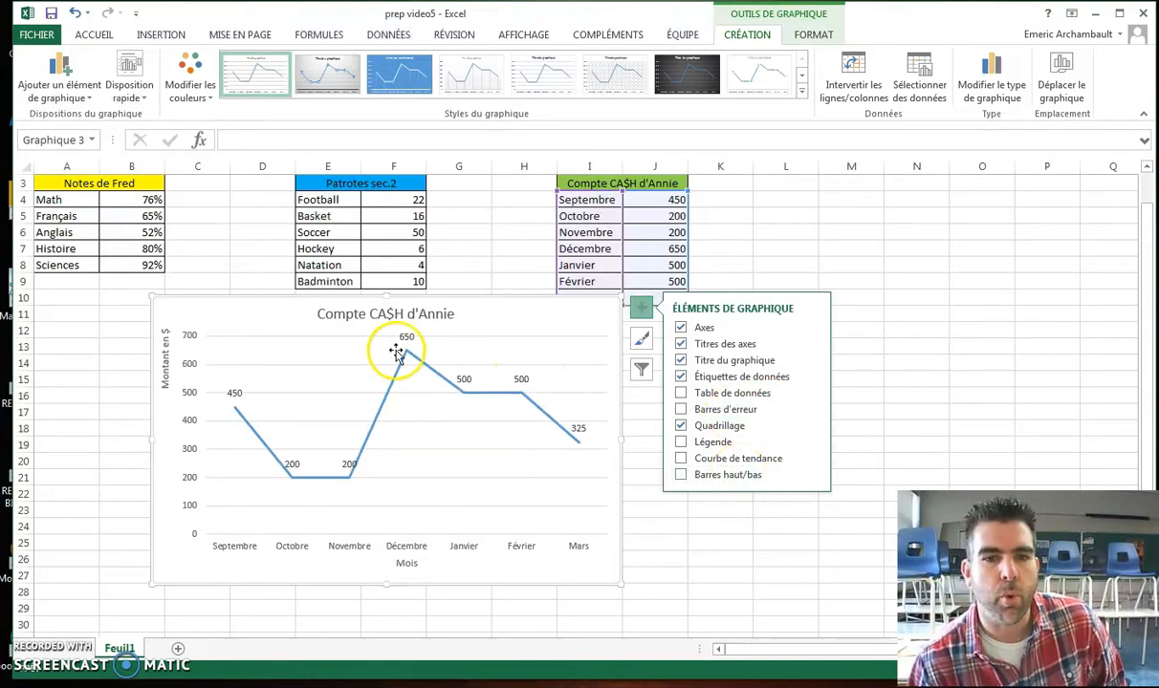
# Try the grey gradient chart style on the line chart, apply the solid blue style instead, and deselect the chart.
pyautogui.click(640, 338)
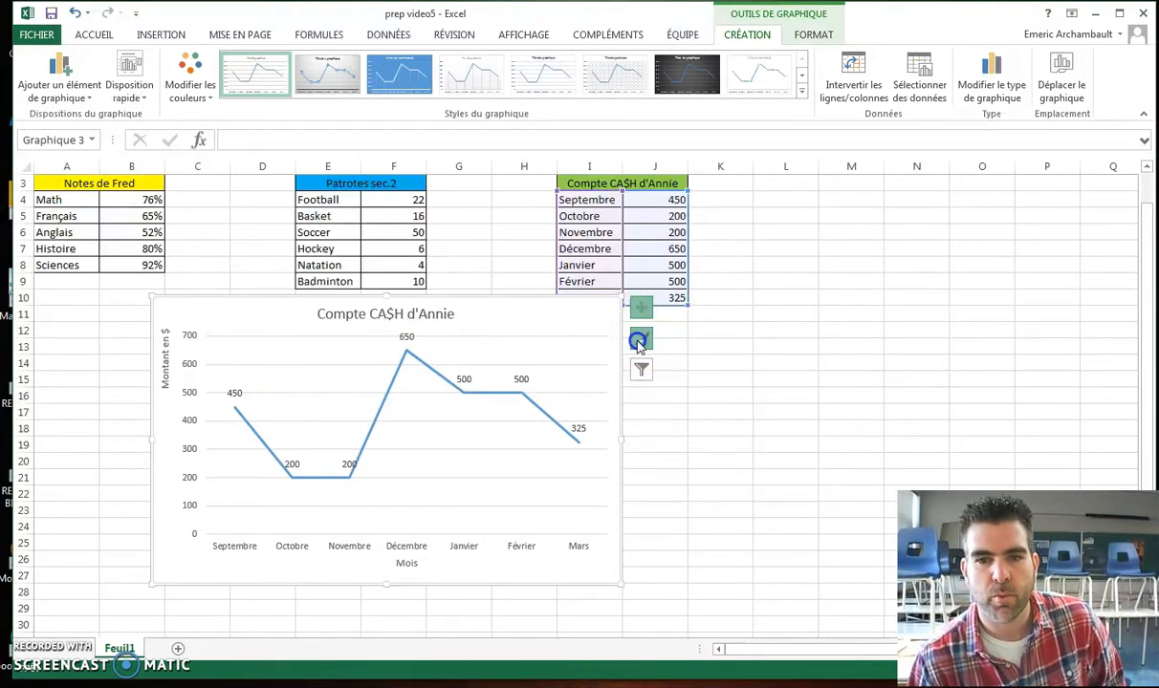
pyautogui.click(751, 490)
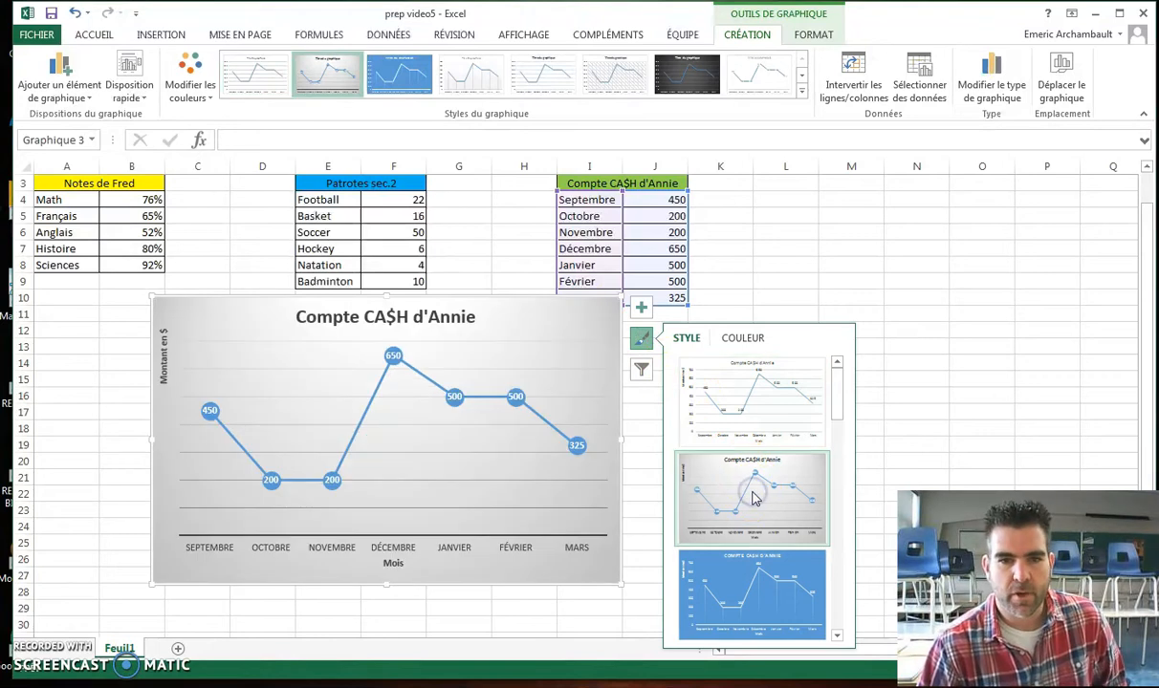
pyautogui.click(743, 575)
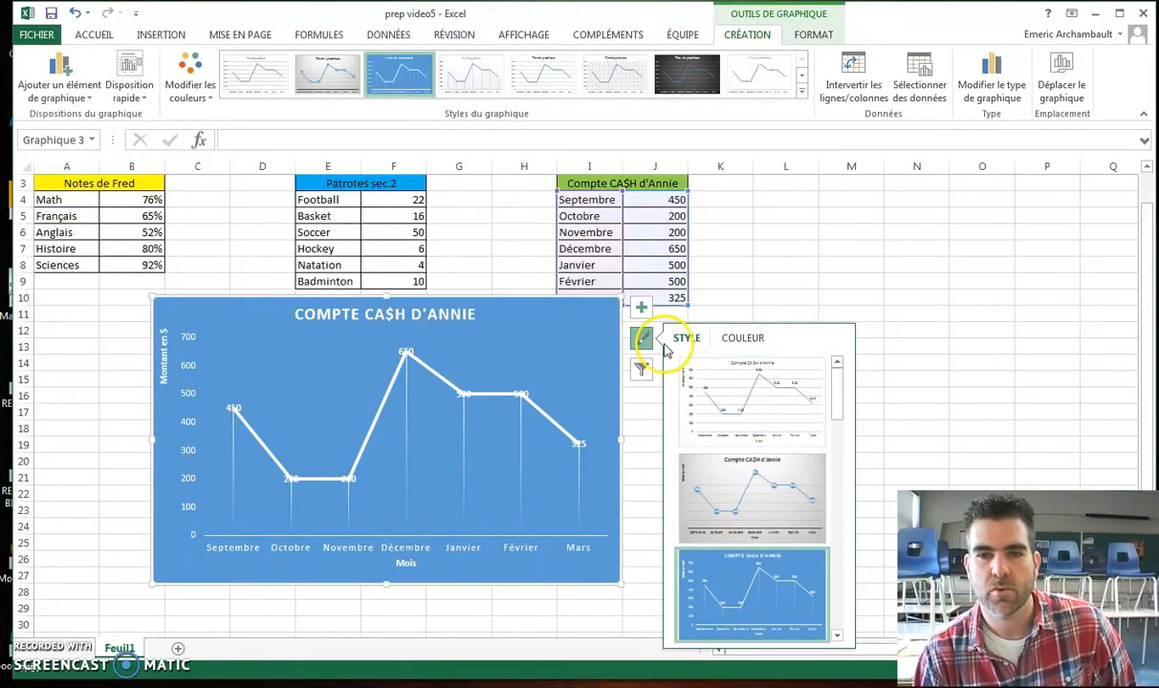
pyautogui.click(717, 227)
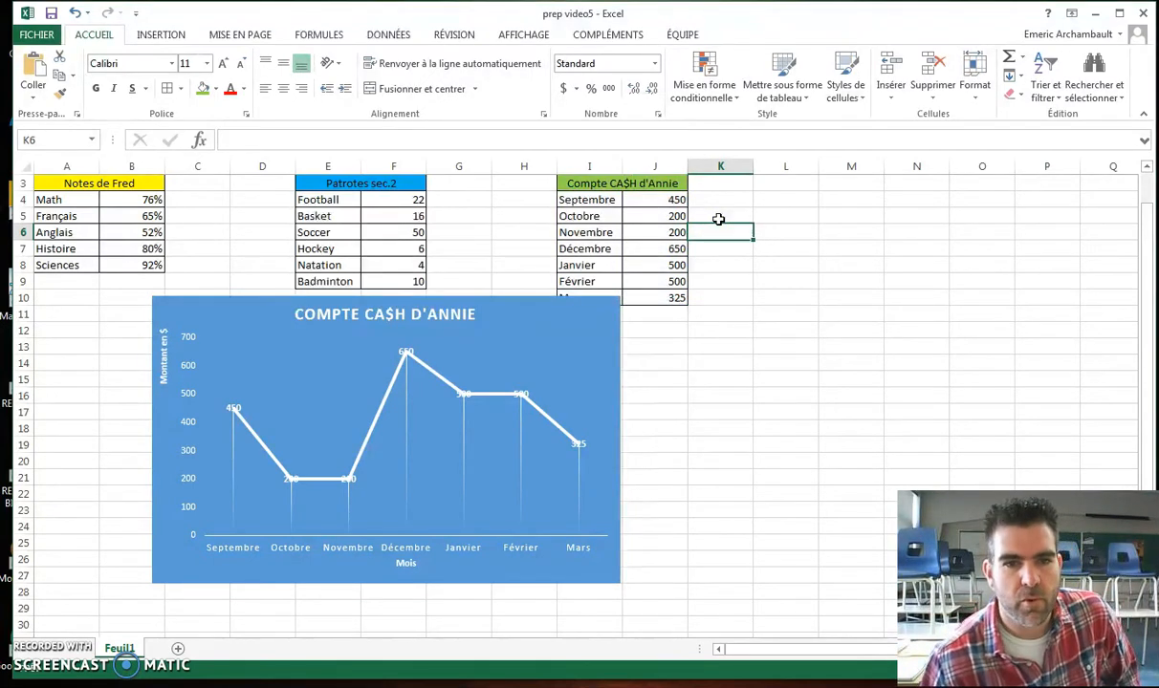
# Apply the first chart style, with a white background and thin blue line, to the Compte CA$H d'Annie line chart.
pyautogui.click(549, 337)
pyautogui.click(643, 340)
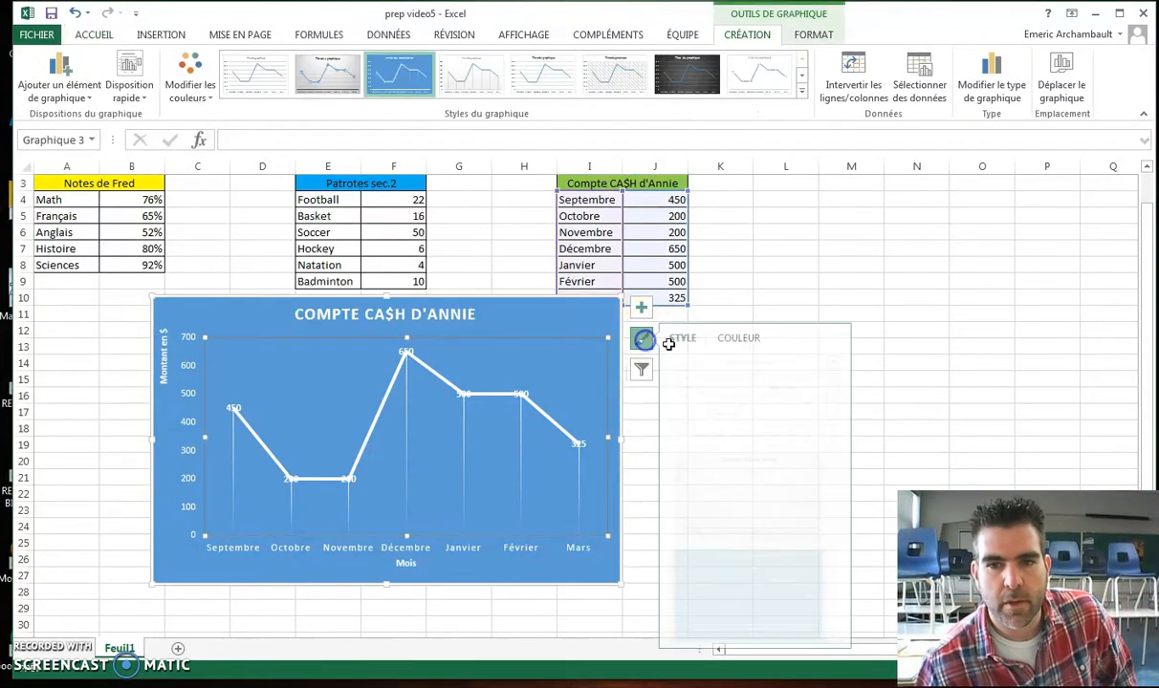
pyautogui.click(734, 369)
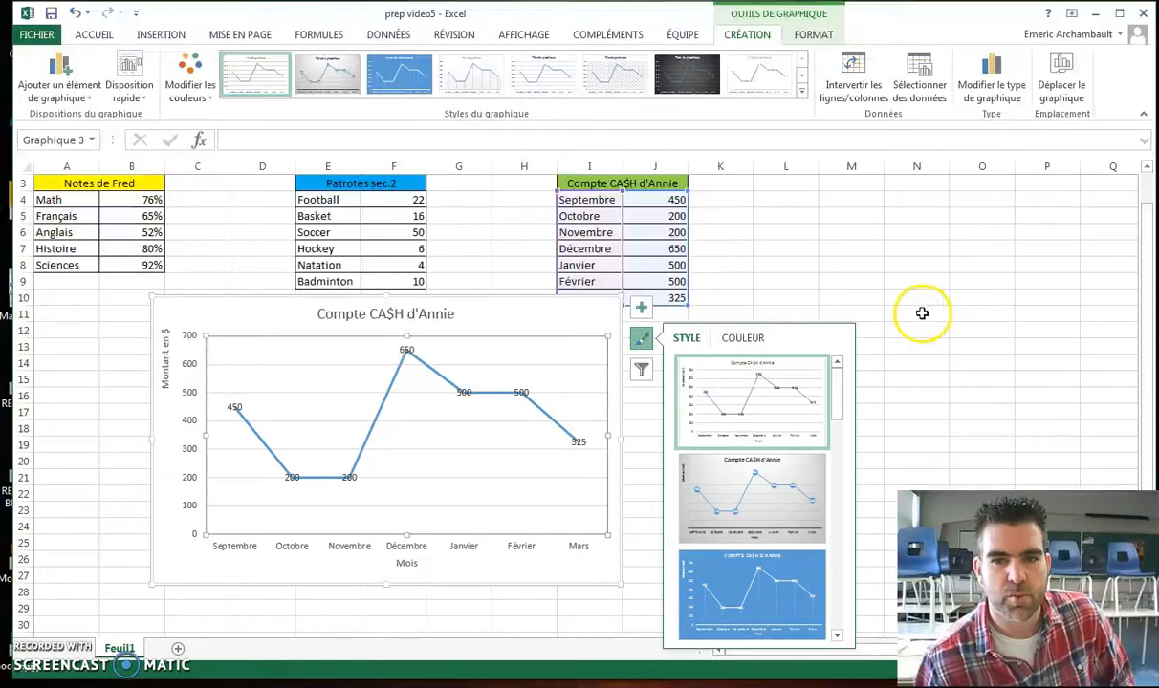
# Reset the line chart's data labels (Étiquettes de données) by switching them off and on, and place them above the points (Au-dessus).
pyautogui.click(641, 307)
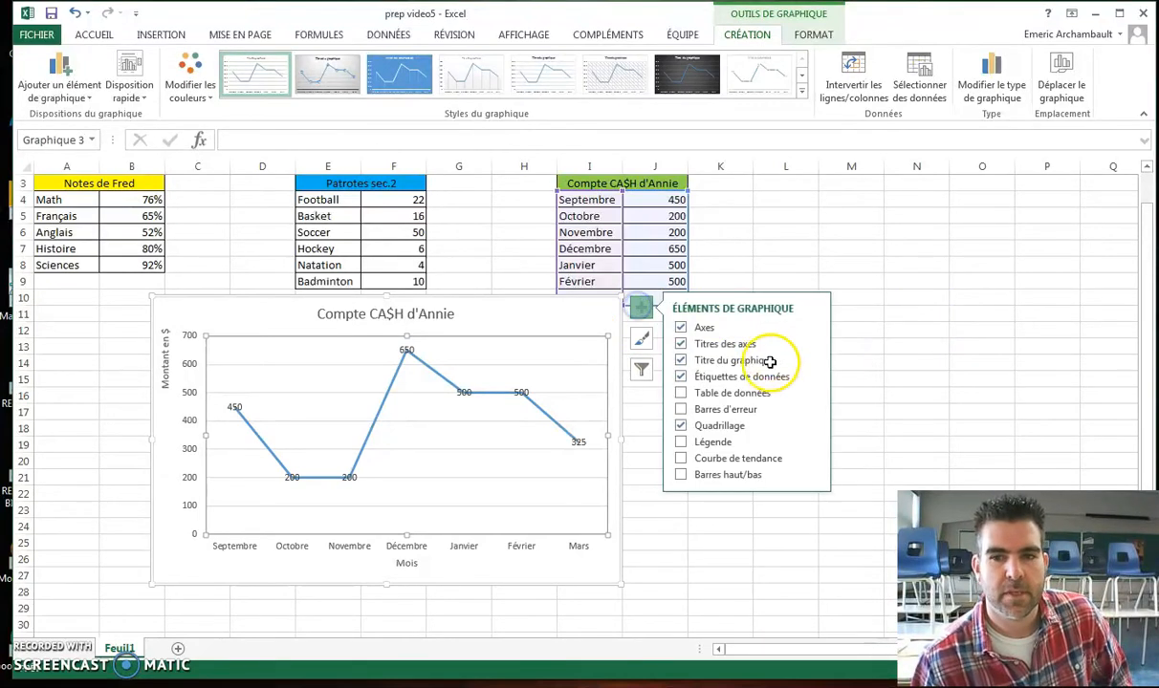
pyautogui.click(762, 383)
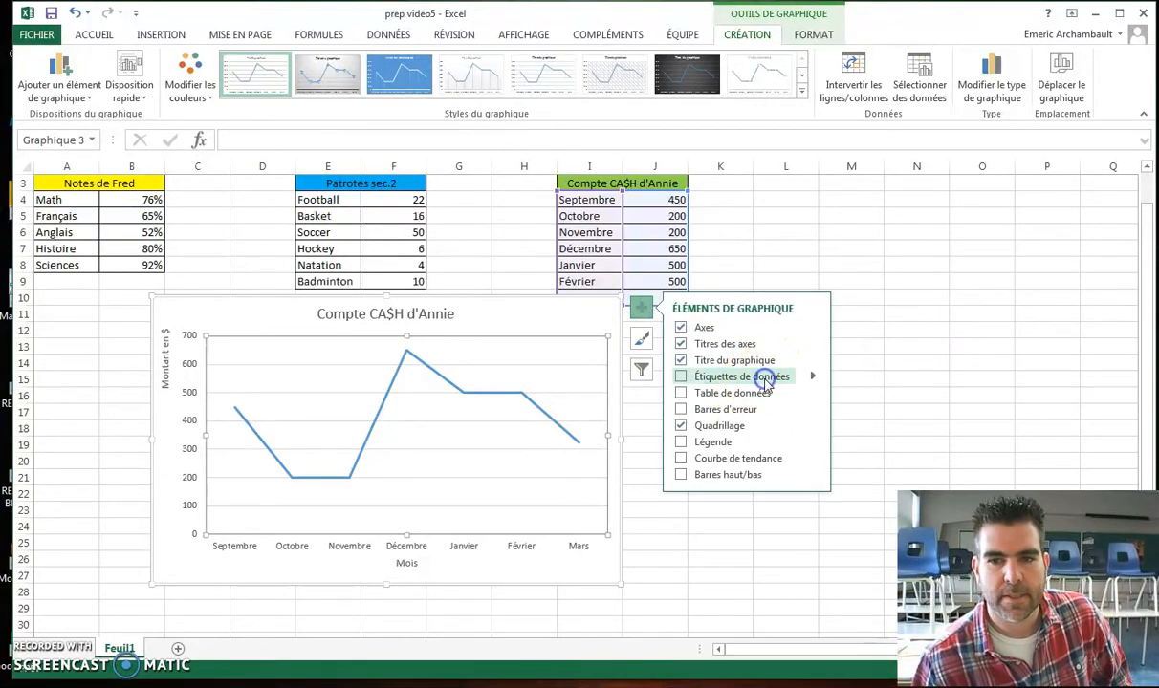
pyautogui.click(766, 382)
pyautogui.click(812, 376)
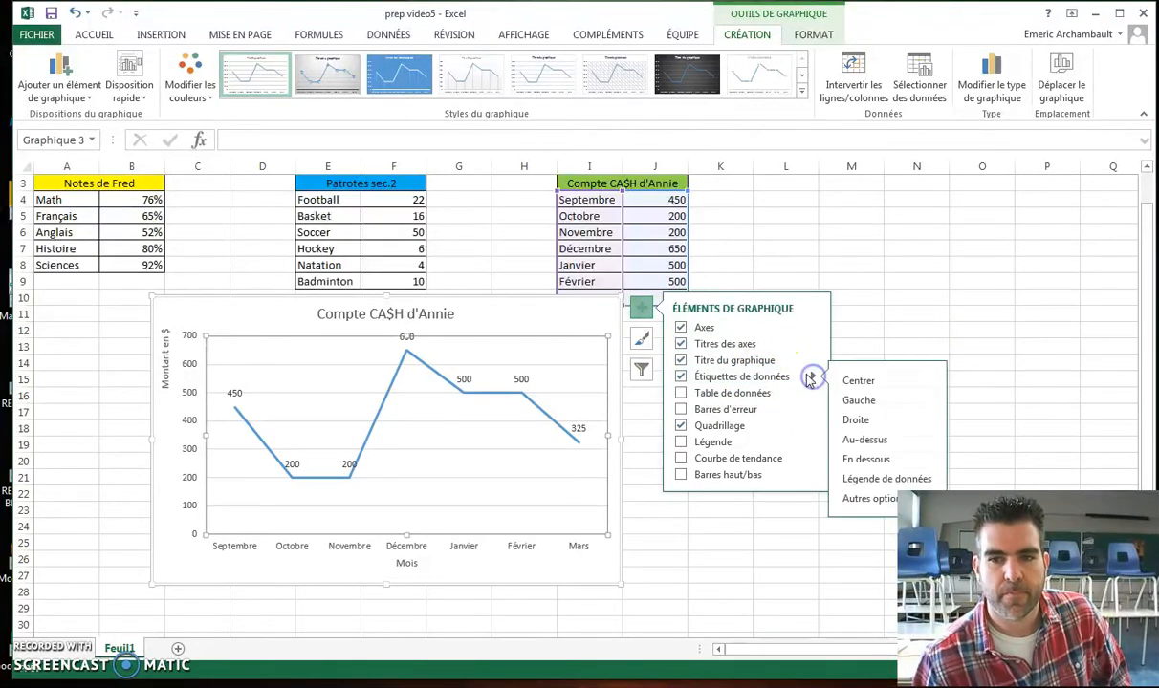
pyautogui.click(857, 440)
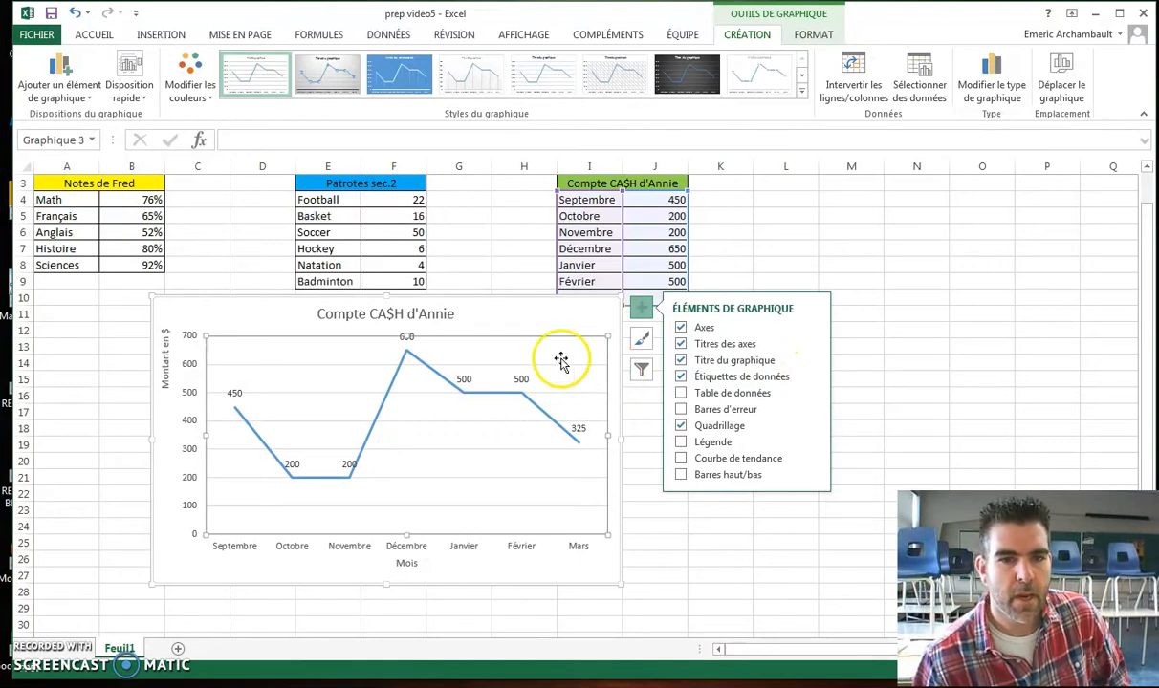
pyautogui.click(469, 336)
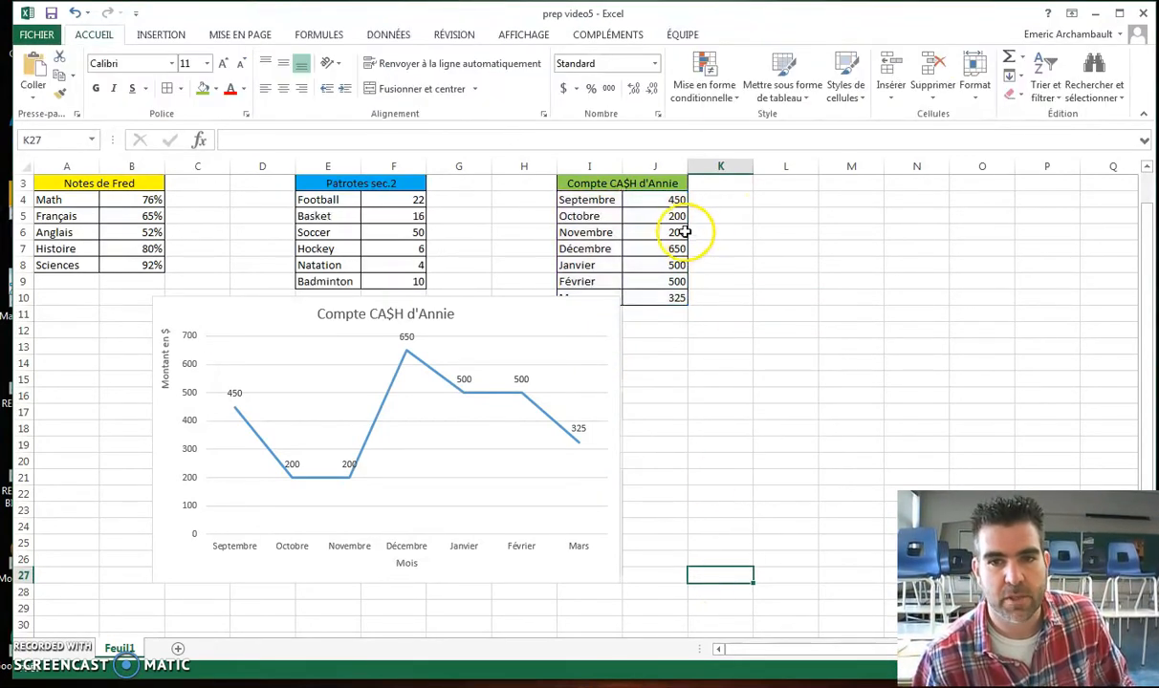
# Change the March amount in cell J10 of the Compte CA$H d'Annie table to 100.
pyautogui.click(662, 298)
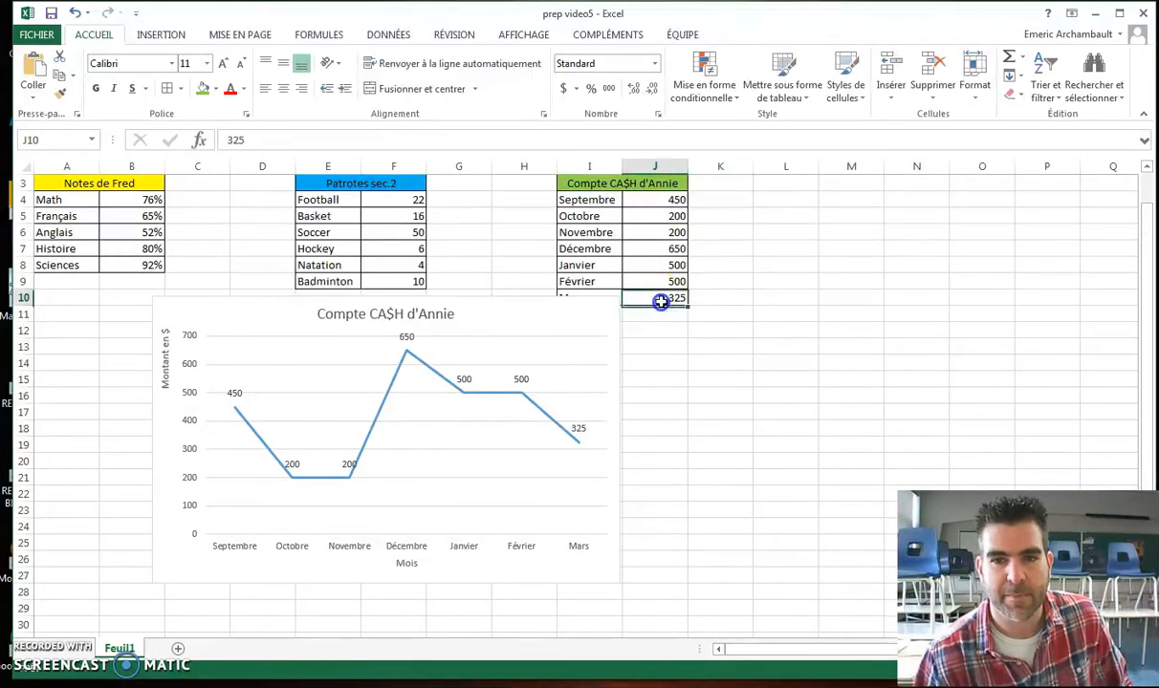
pyautogui.write('100')
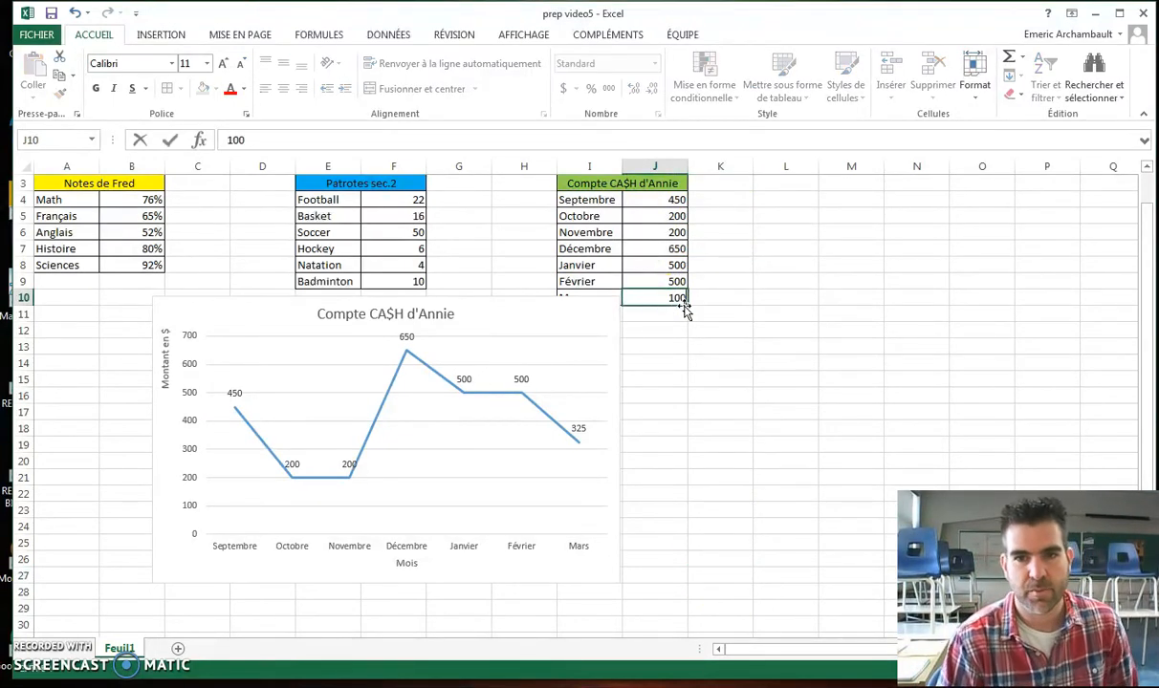
pyautogui.click(690, 329)
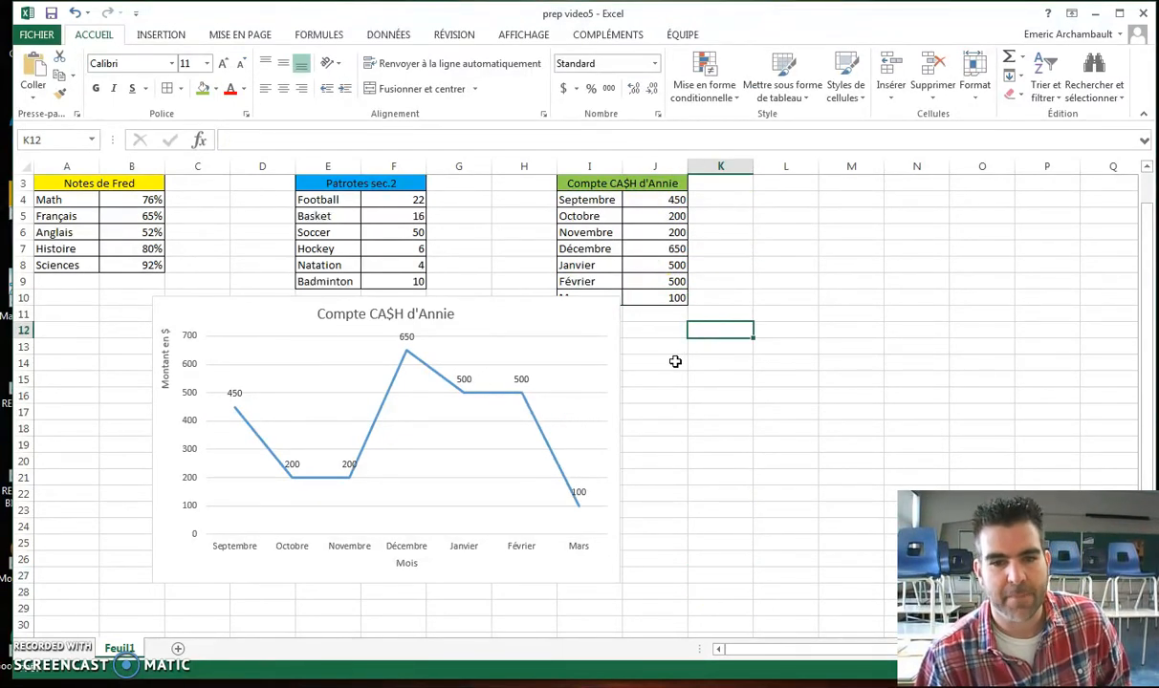
pyautogui.click(559, 413)
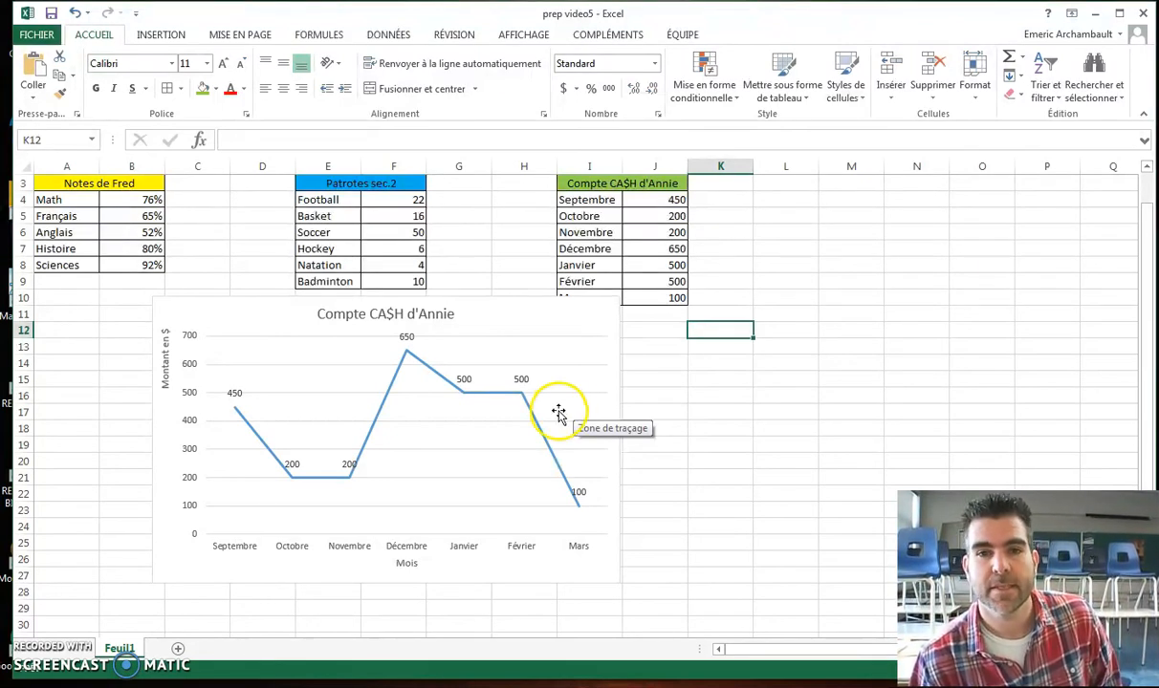